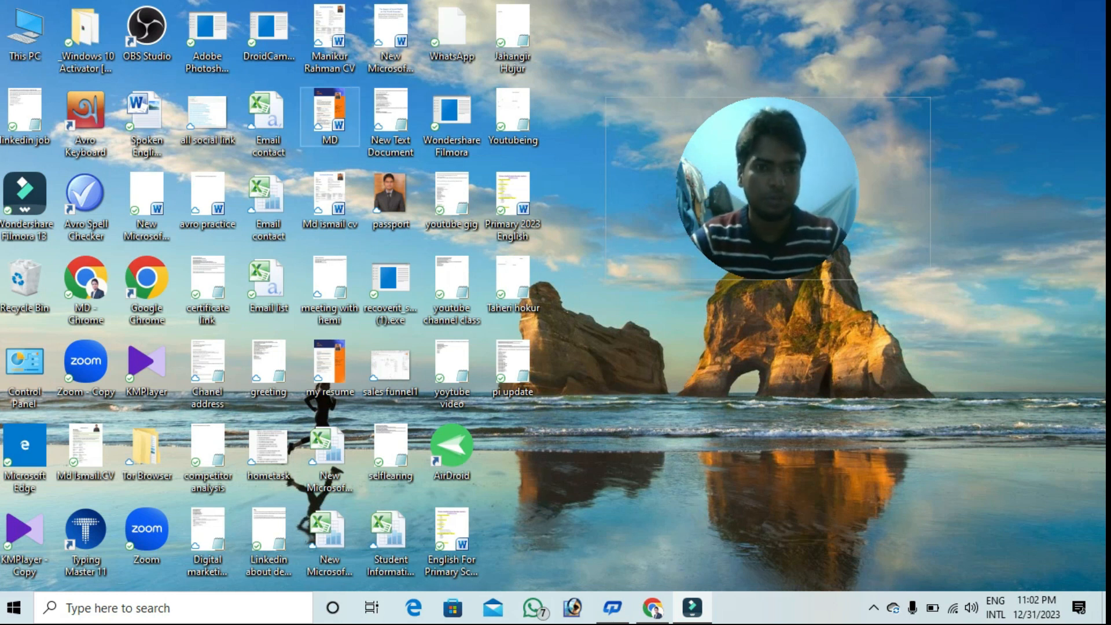
# - Open the MD résumé from the desktop in Word as a read-only copy and close the download progress window
pyautogui.doubleClick(330, 115)
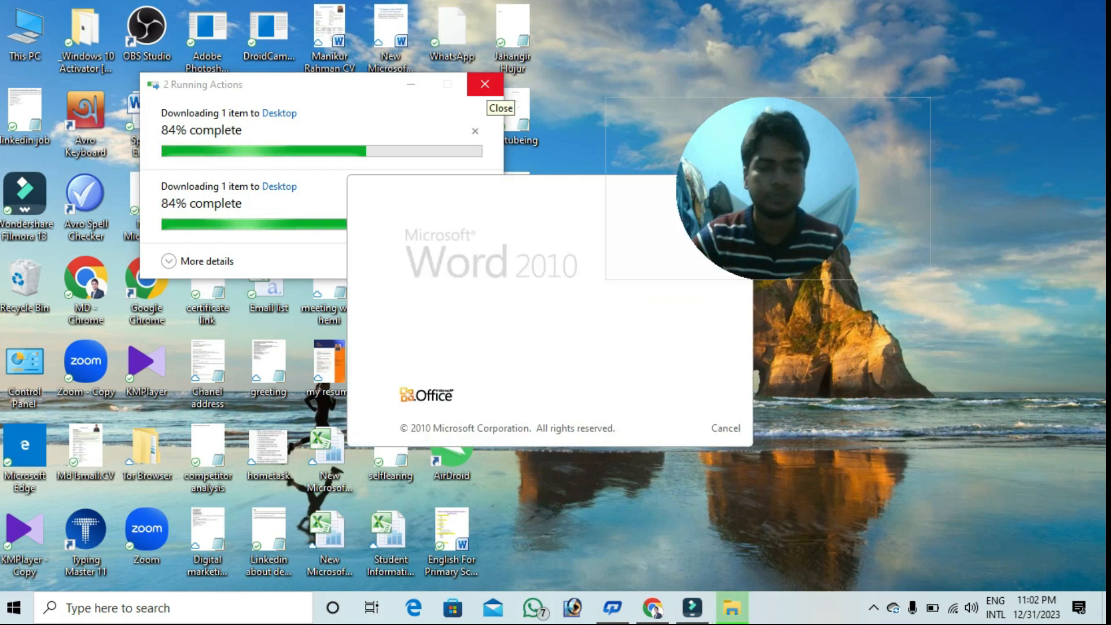
pyautogui.click(485, 86)
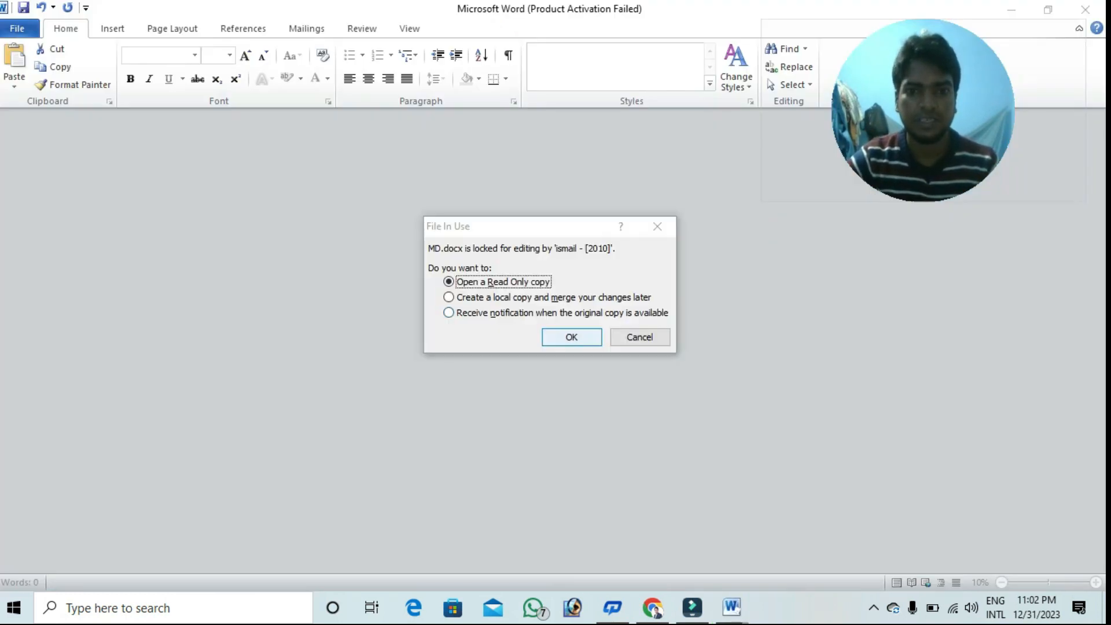
pyautogui.press('Return')
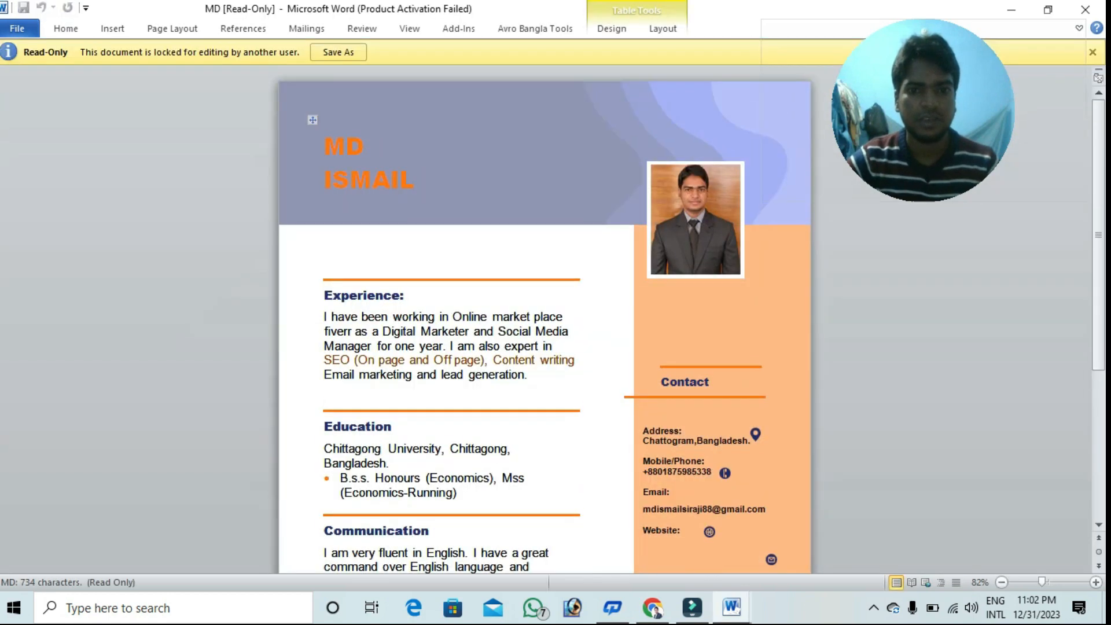
pyautogui.press('Return')
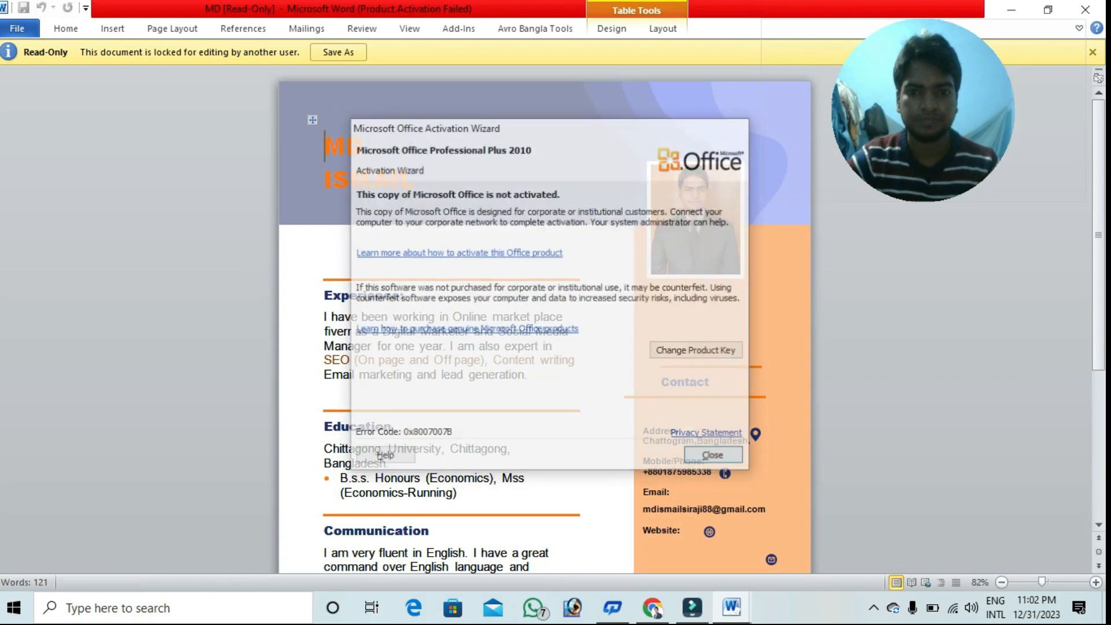
# - Examine the example résumé from its header and photo through experience, education, communication, leadership and references
pyautogui.scroll(-3, 544, 318)
pyautogui.scroll(3, 544, 319)
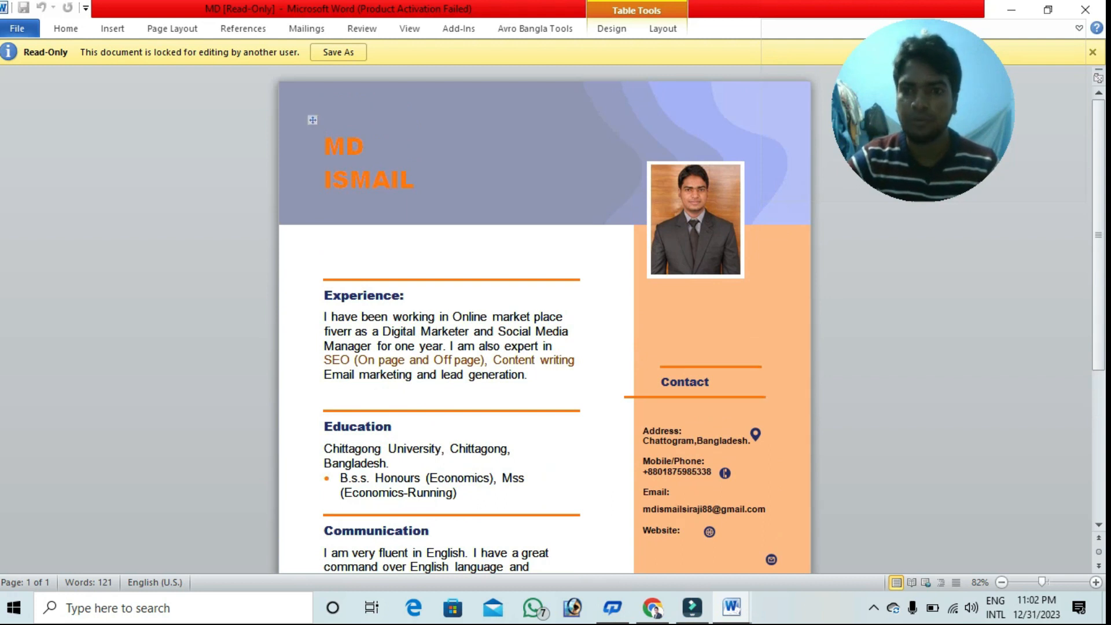
pyautogui.scroll(-3, 544, 318)
pyautogui.scroll(2, 545, 319)
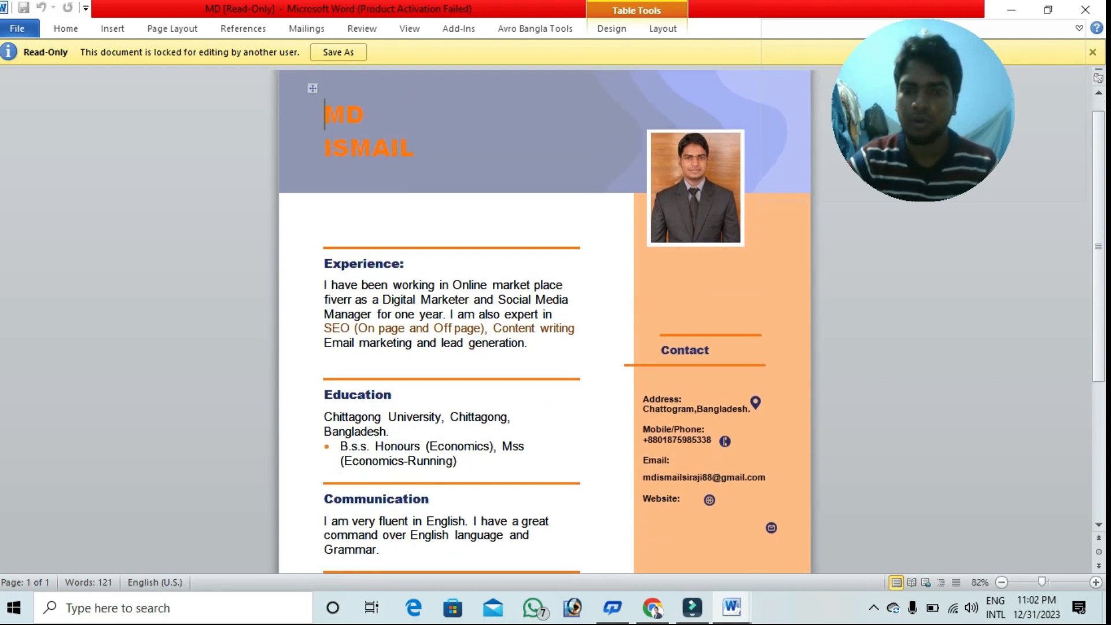
pyautogui.scroll(-6, 545, 319)
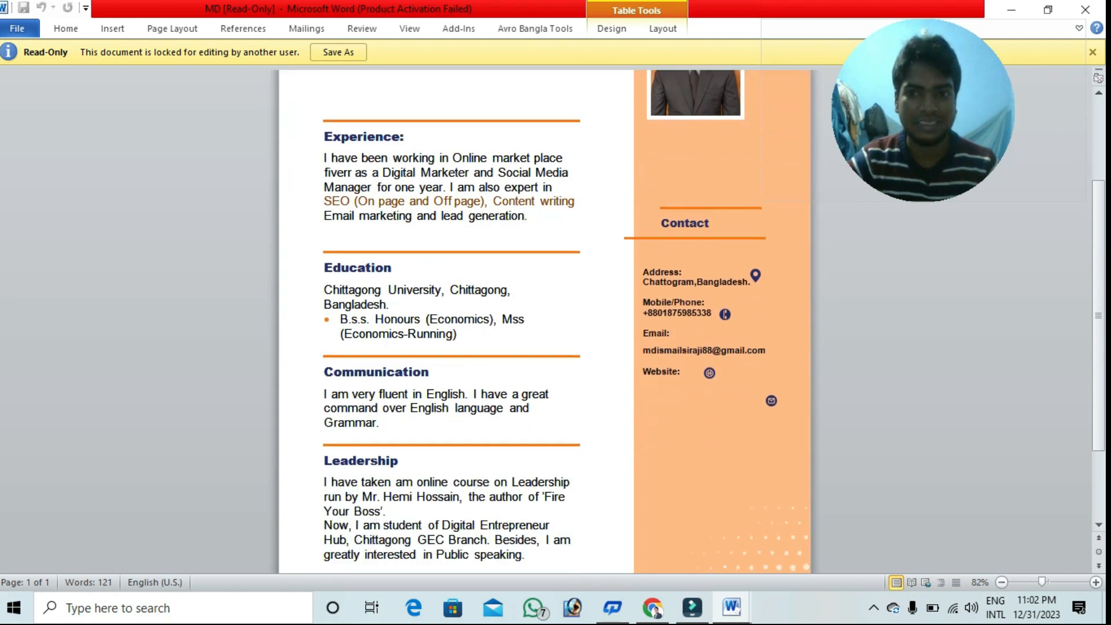
pyautogui.scroll(-2, 544, 318)
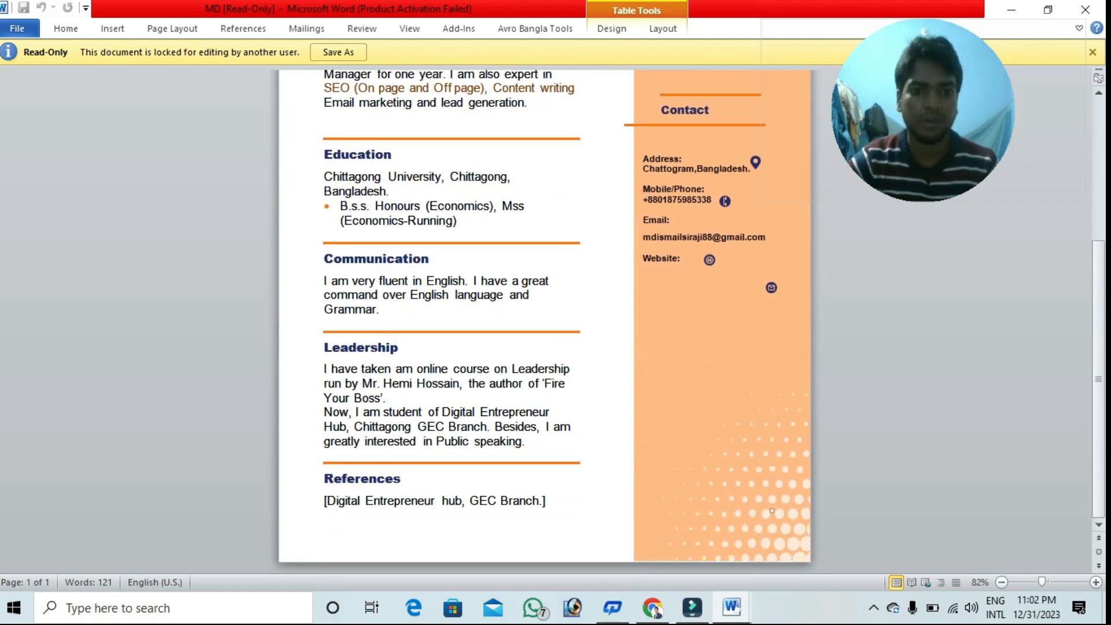
pyautogui.scroll(9, 545, 319)
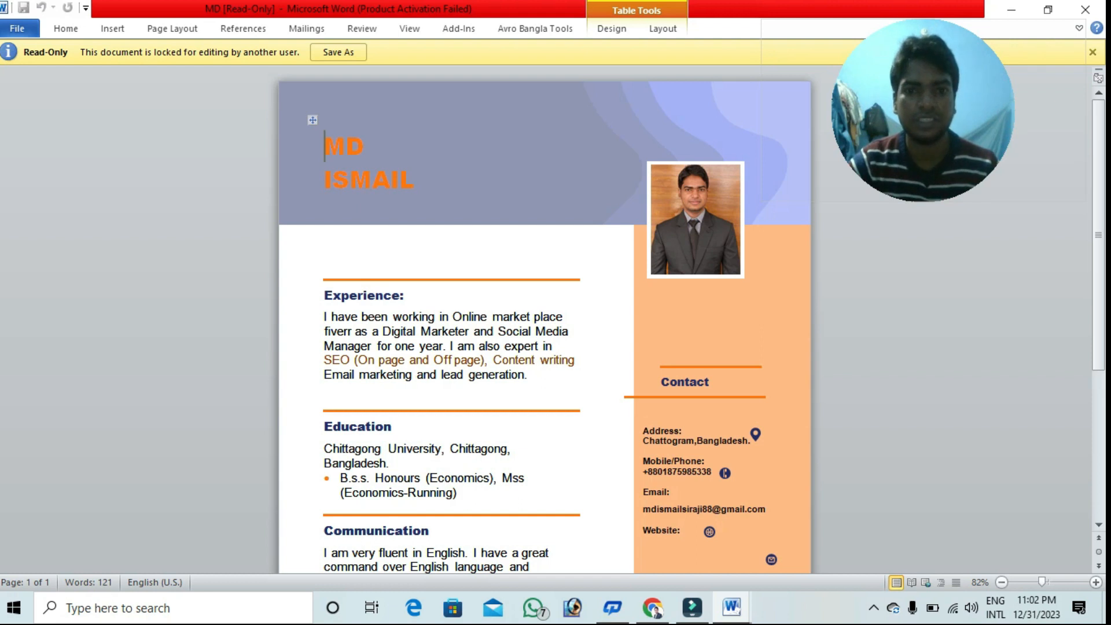
pyautogui.scroll(-9, 544, 319)
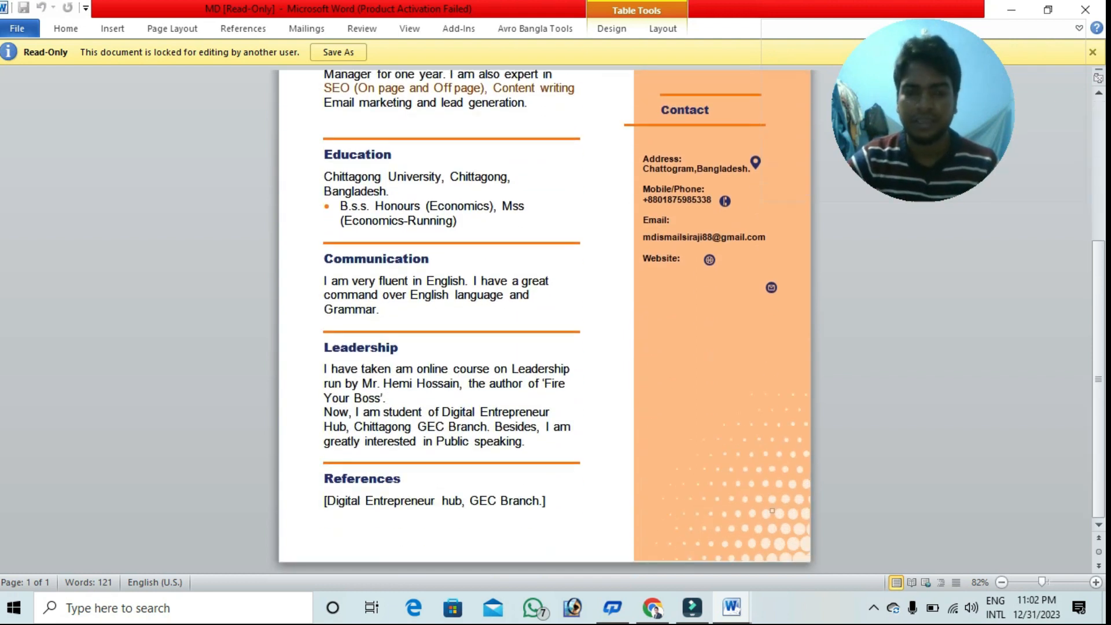
pyautogui.scroll(9, 544, 318)
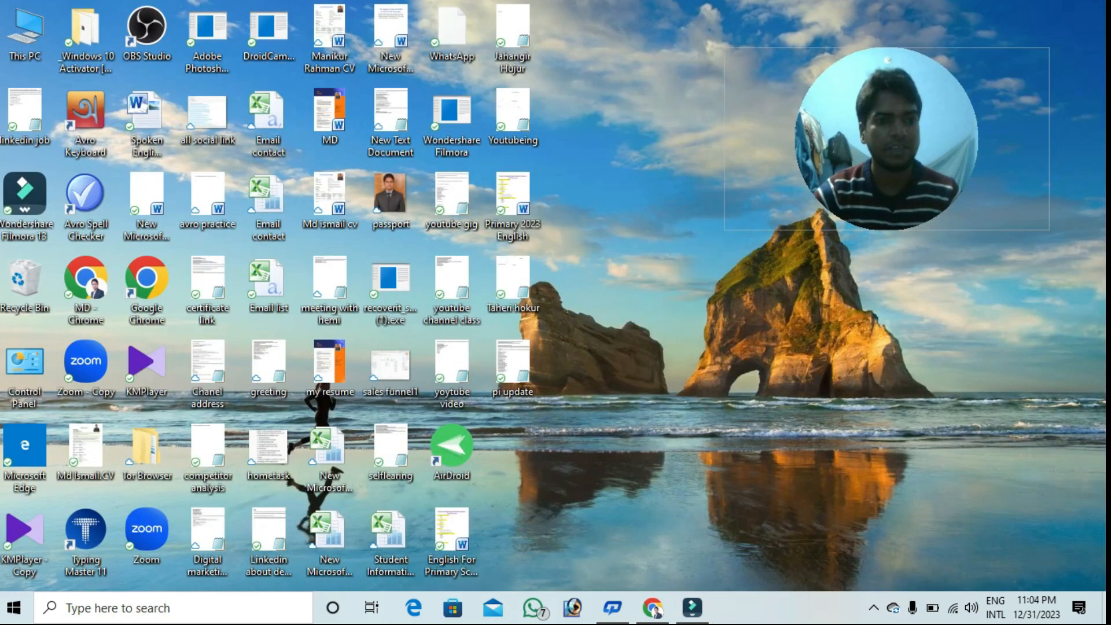
# - Switch to the Canva home page in Chrome and search the templates for "cv"
pyautogui.hotkey('alt', 'Tab')
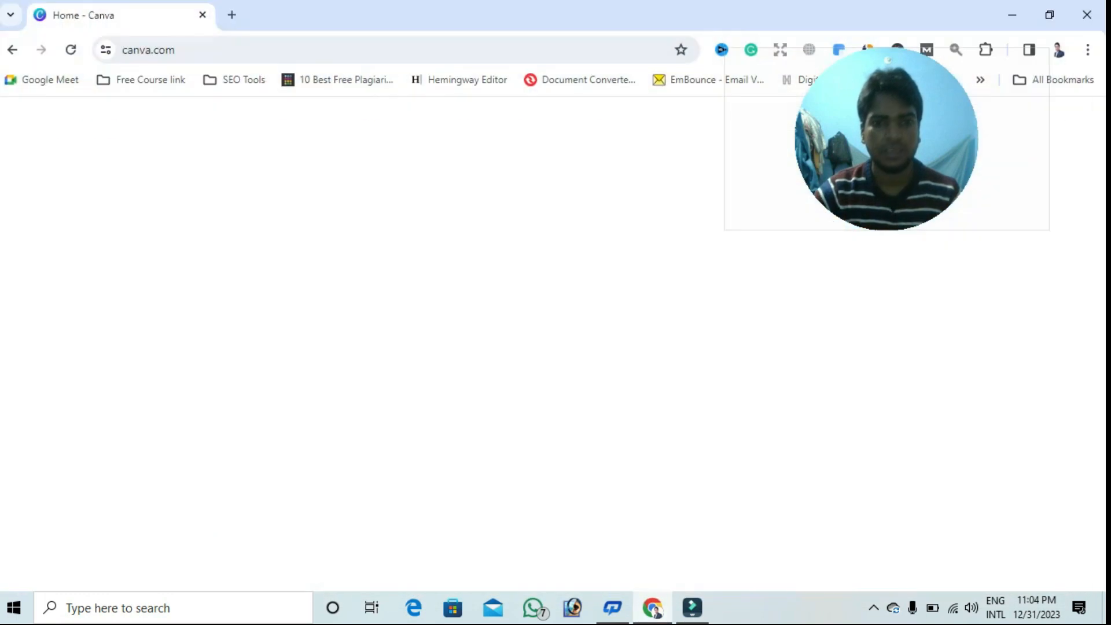
pyautogui.scroll(-3, 649, 487)
pyautogui.scroll(3, 649, 487)
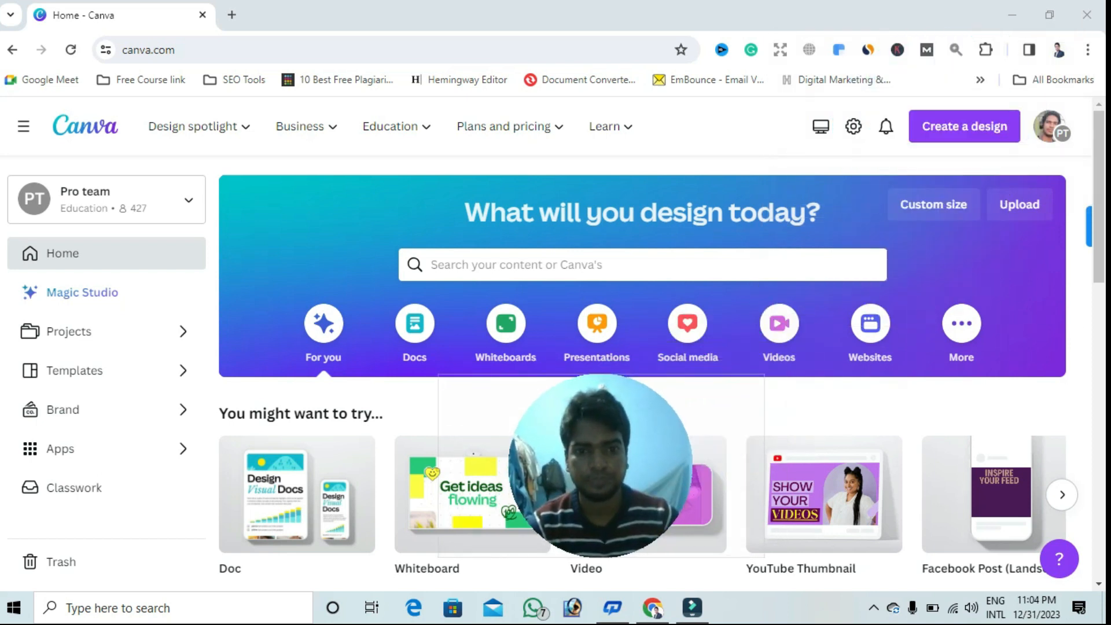
pyautogui.click(432, 265)
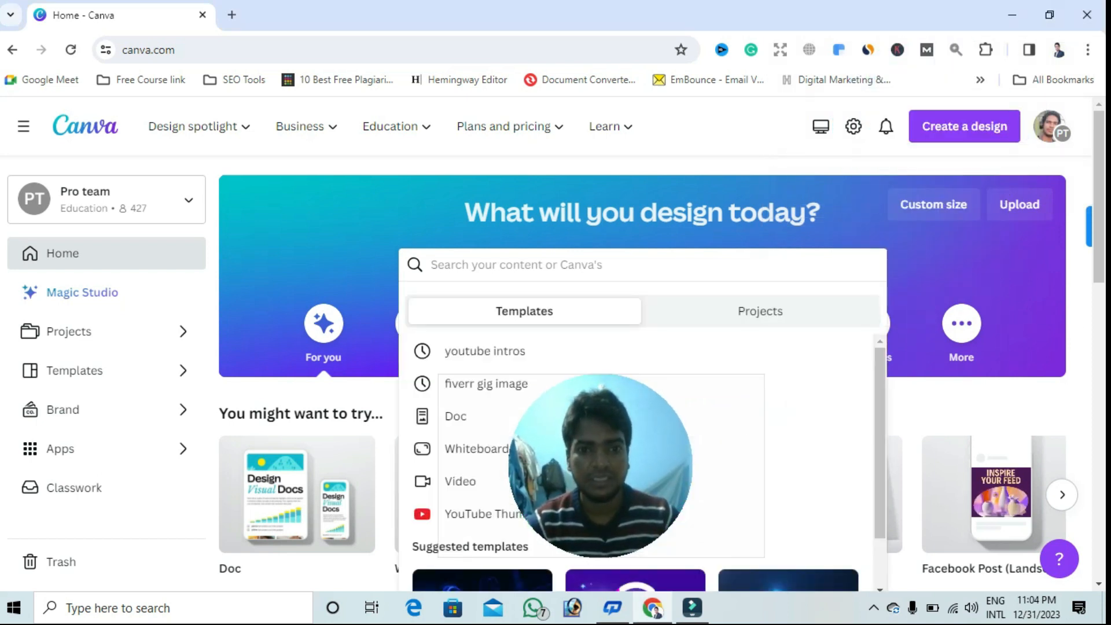
pyautogui.press('Escape')
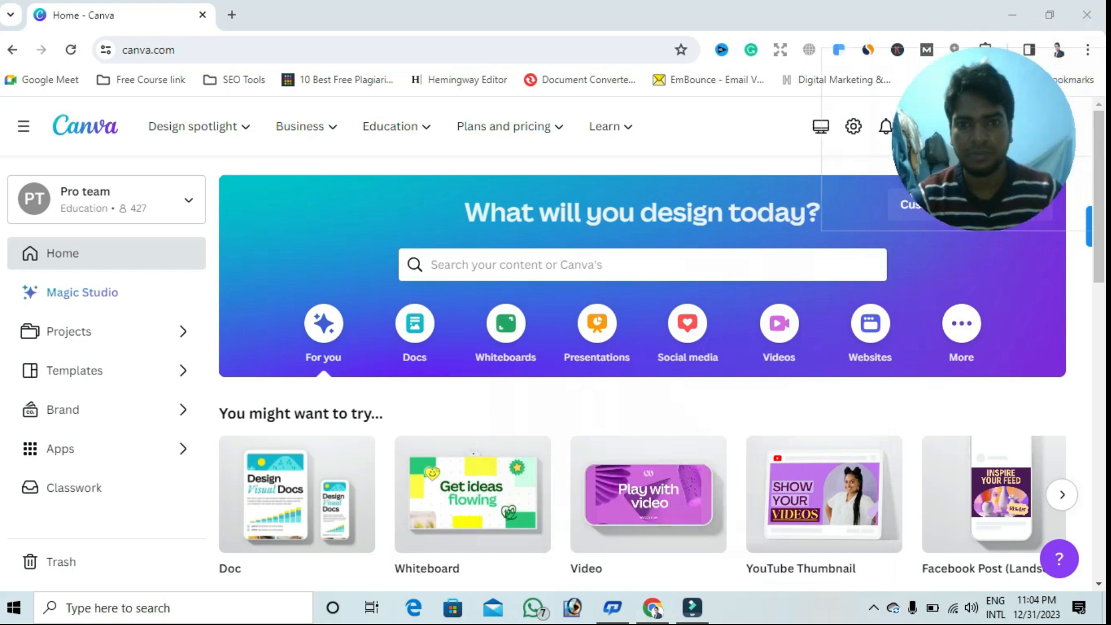
pyautogui.click(432, 265)
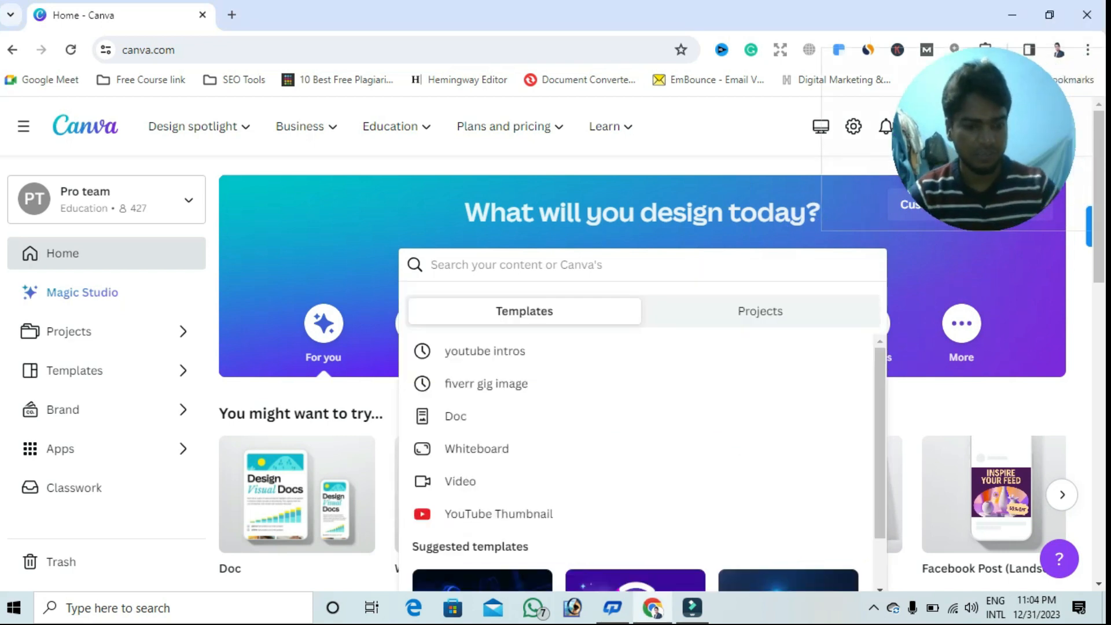
pyautogui.write('cv')
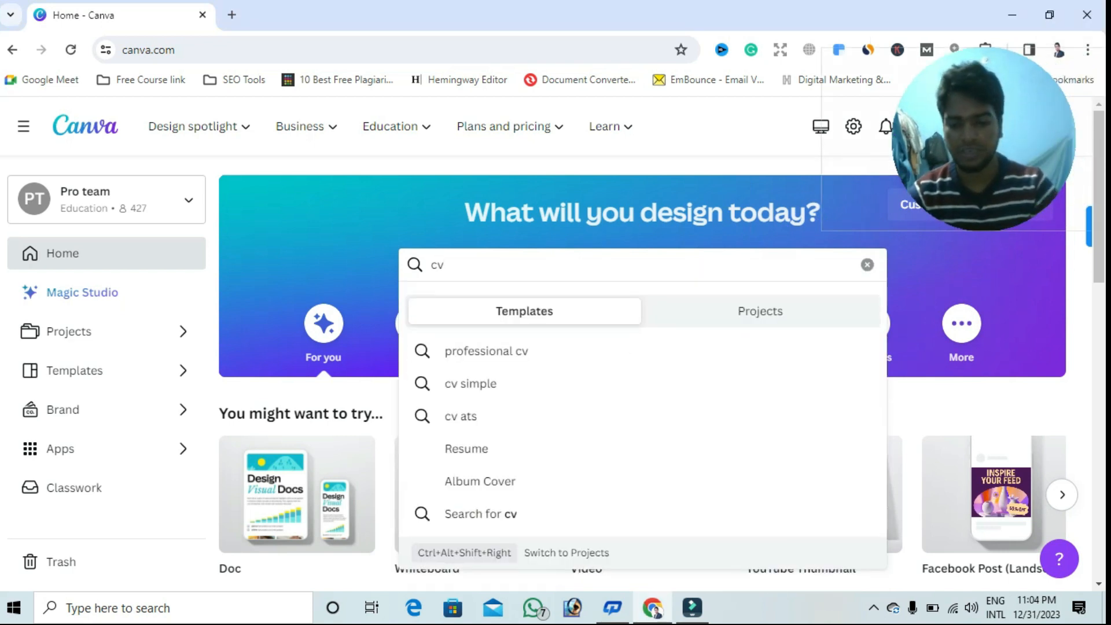
pyautogui.press('Return')
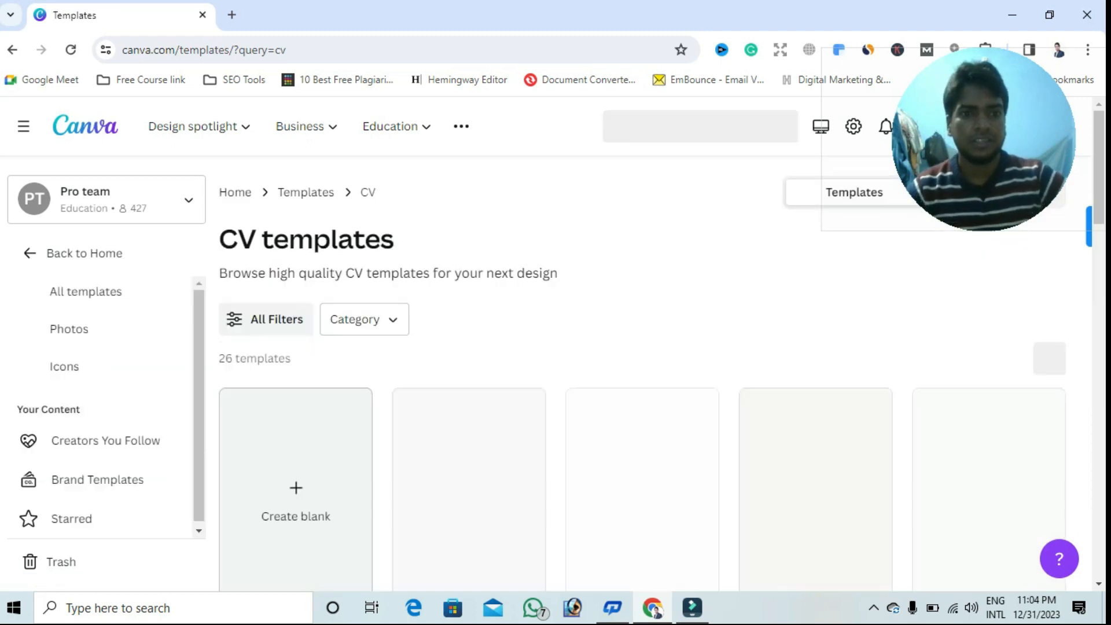
# - Browse the CV templates and compare their layouts, using the magnifier extension for a closer look
pyautogui.scroll(-3, 636, 347)
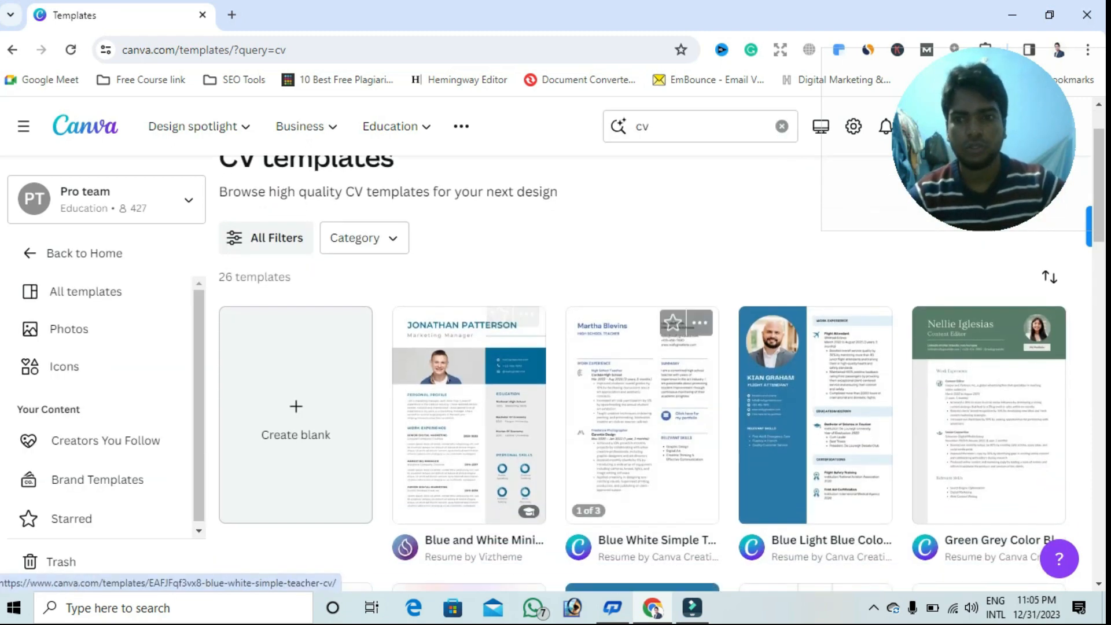
pyautogui.scroll(-4, 642, 347)
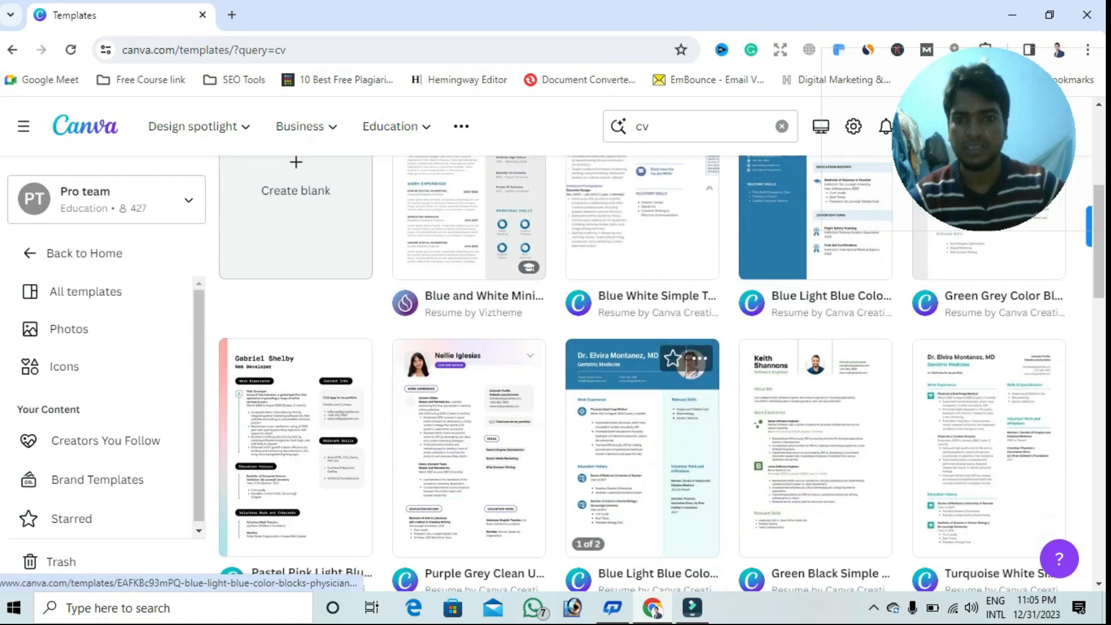
pyautogui.scroll(-4, 642, 347)
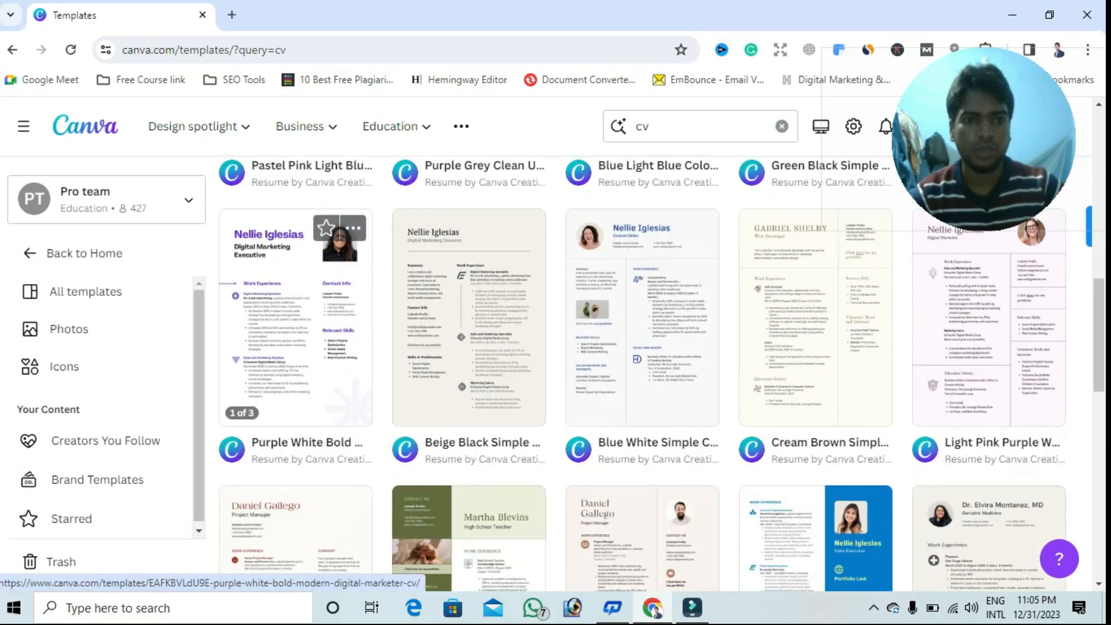
pyautogui.scroll(-5, 295, 347)
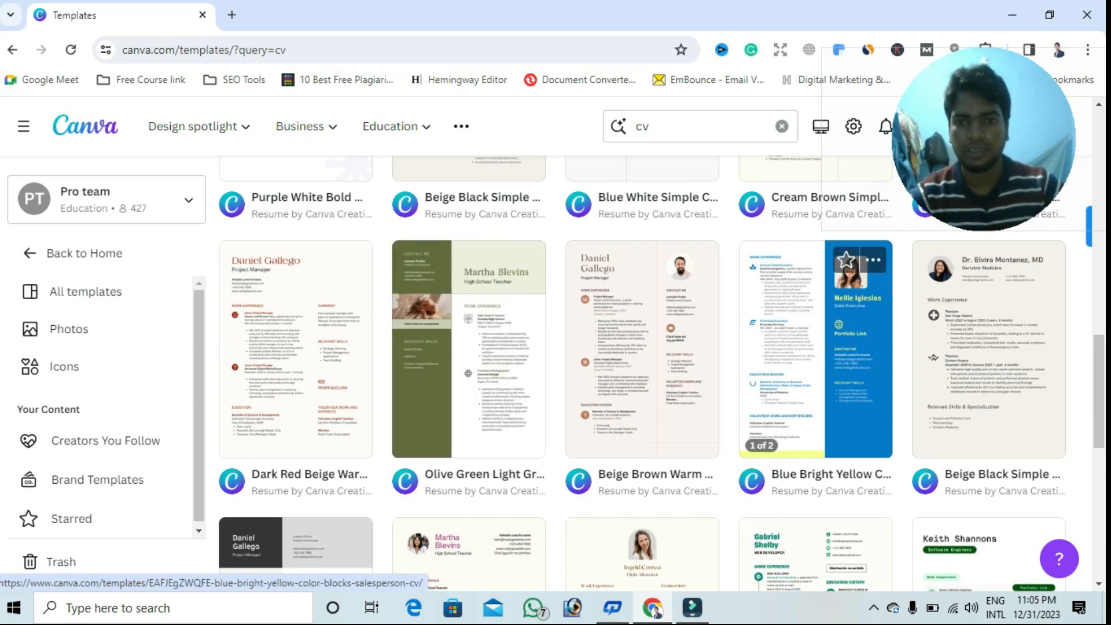
pyautogui.scroll(-3, 470, 435)
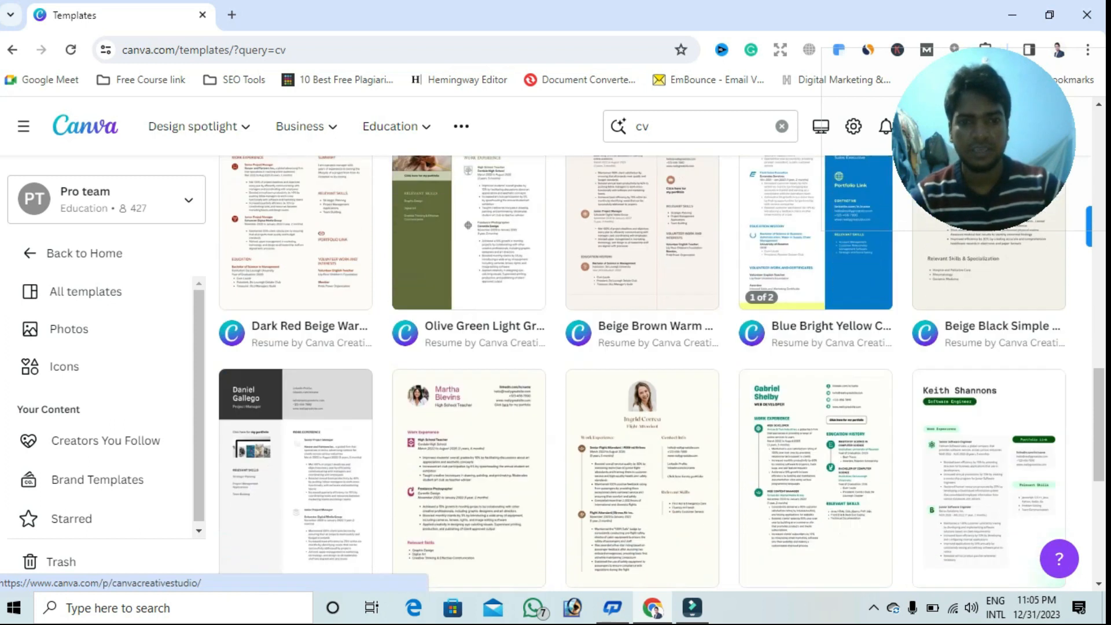
pyautogui.scroll(-4, 468, 434)
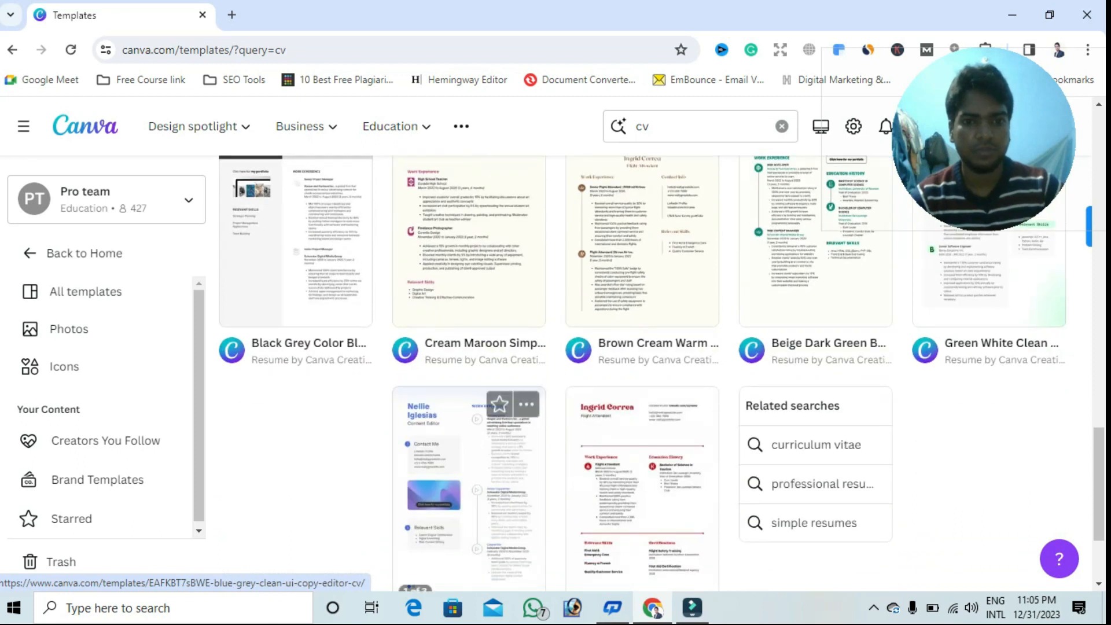
pyautogui.scroll(3, 469, 434)
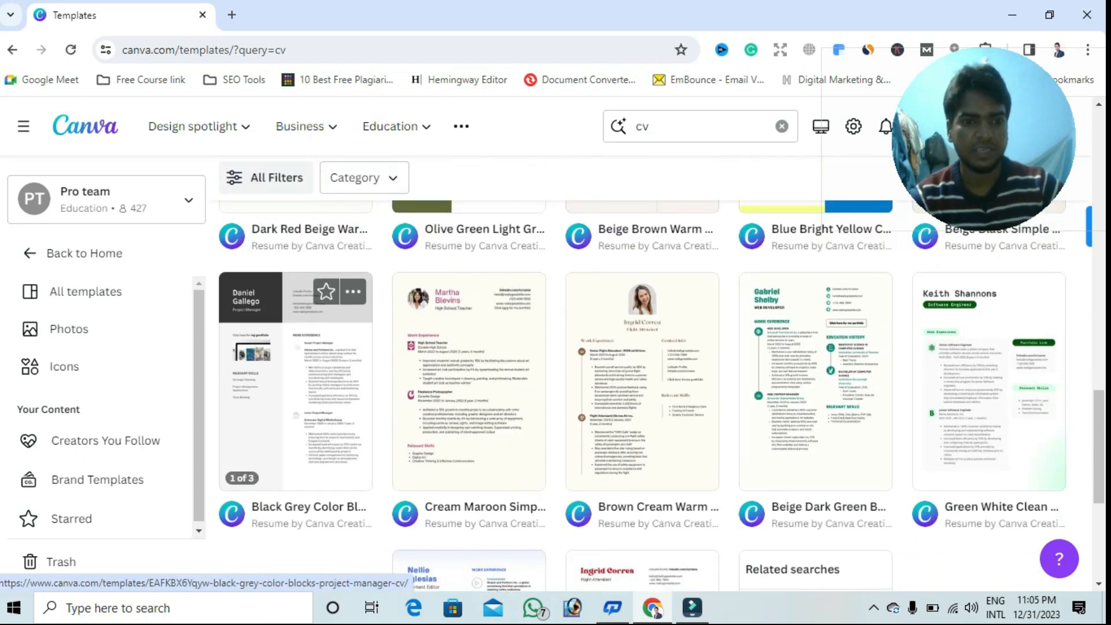
pyautogui.scroll(5, 469, 406)
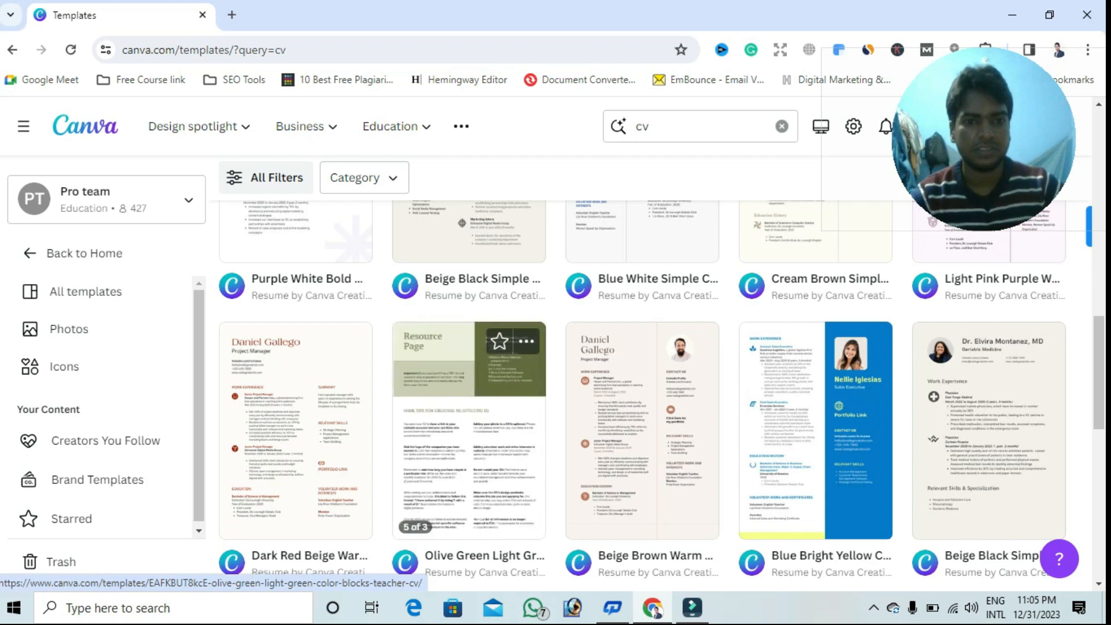
pyautogui.moveTo(984, 141); pyautogui.dragTo(991, 184)
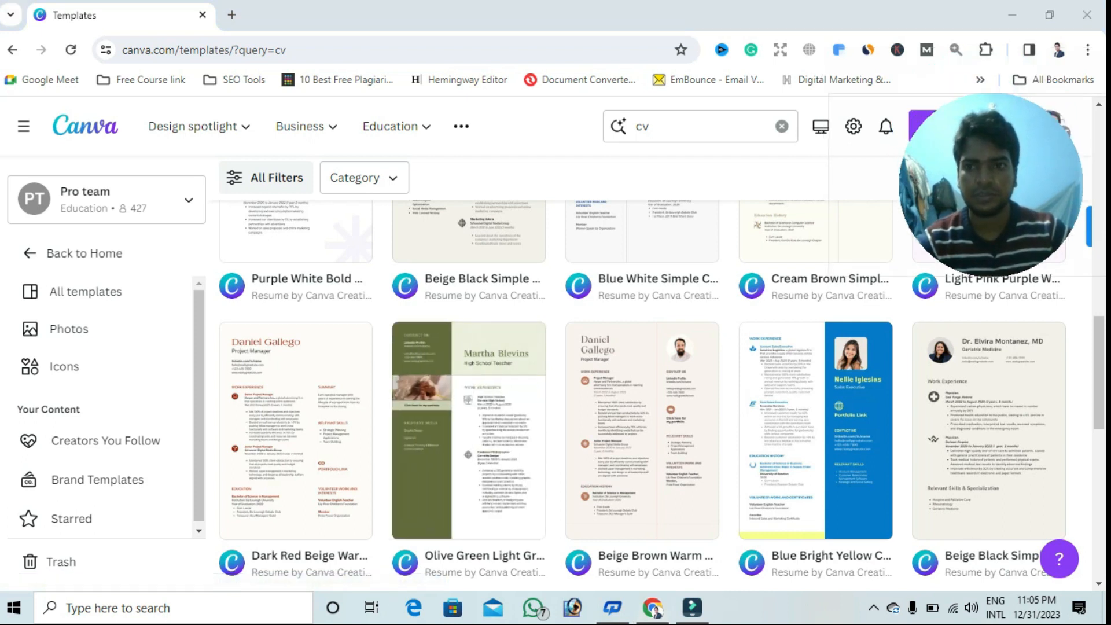
pyautogui.click(956, 50)
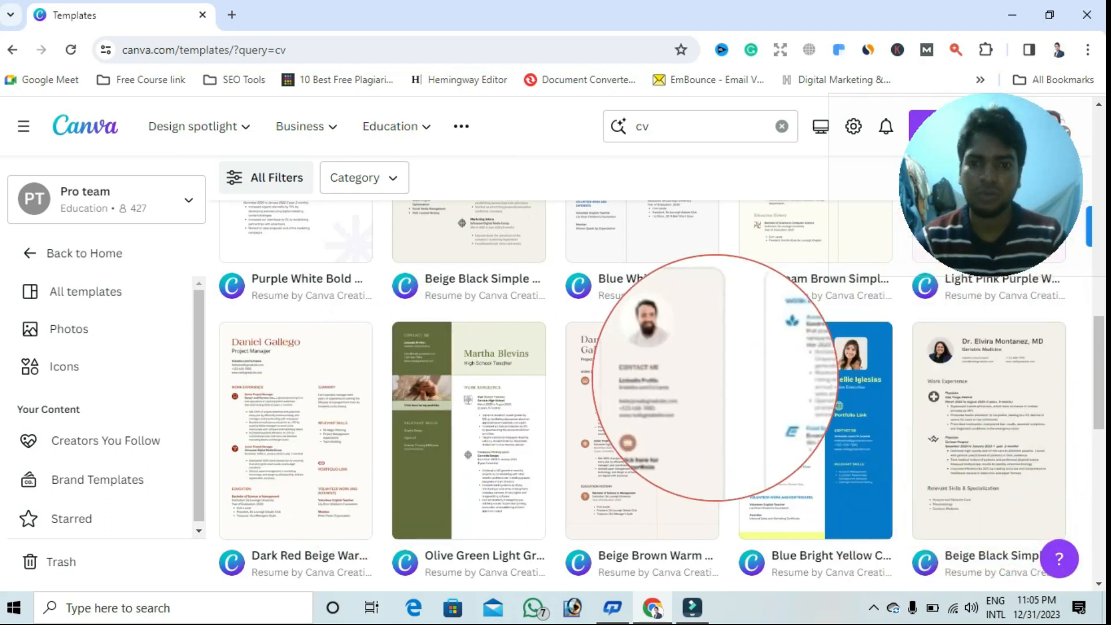
pyautogui.scroll(-4, 753, 399)
pyautogui.scroll(4, 469, 406)
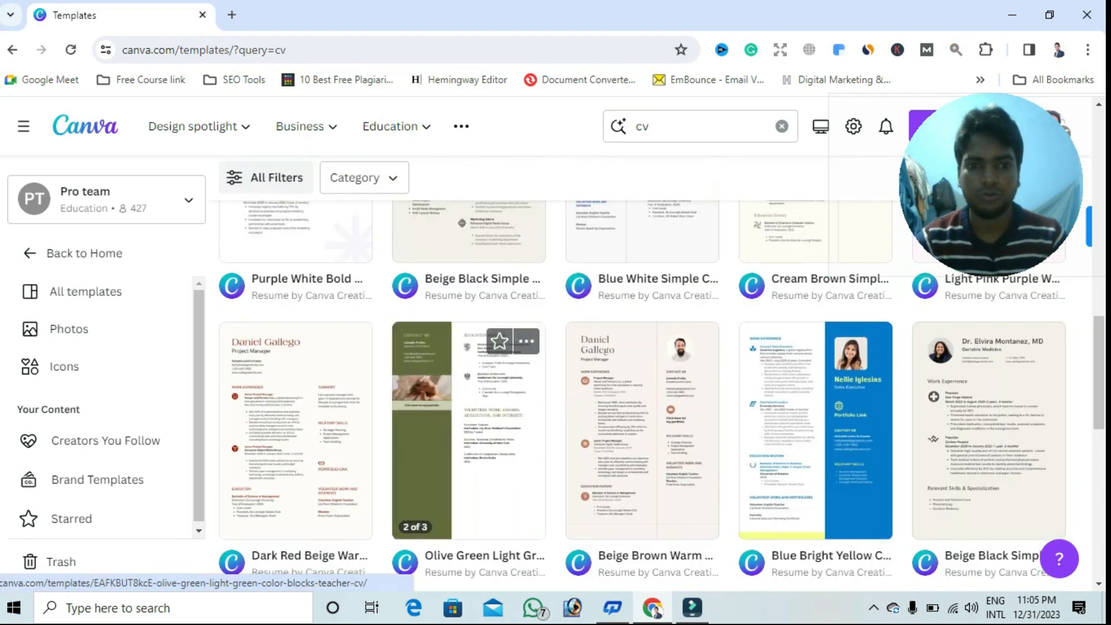
# - Open the Olive Green Light Green Color Blocks Teacher CV template for customization in the editor
pyautogui.click(440, 441)
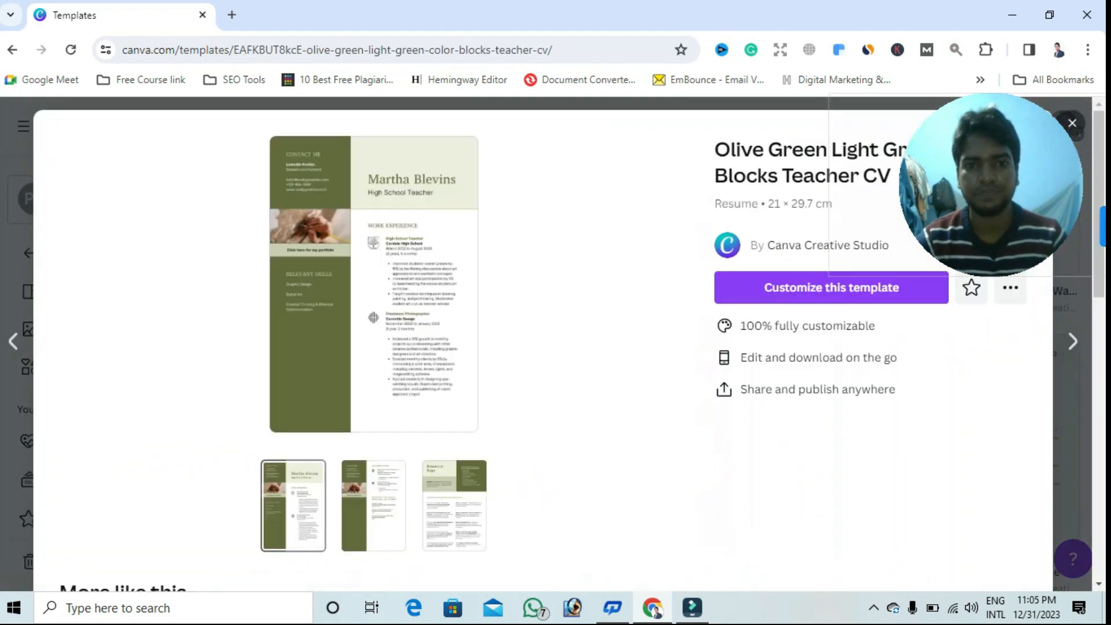
pyautogui.click(832, 287)
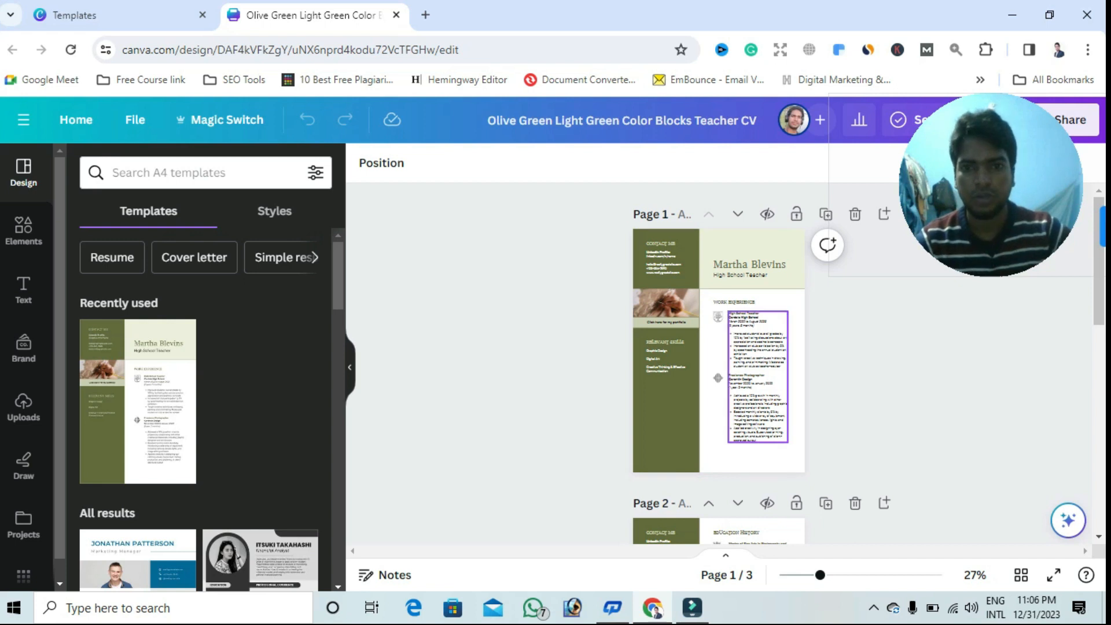
# - Inspect the CV design enlarged on the canvas to 65% and show its pages in full-screen presentation
pyautogui.moveTo(821, 575); pyautogui.dragTo(847, 575)
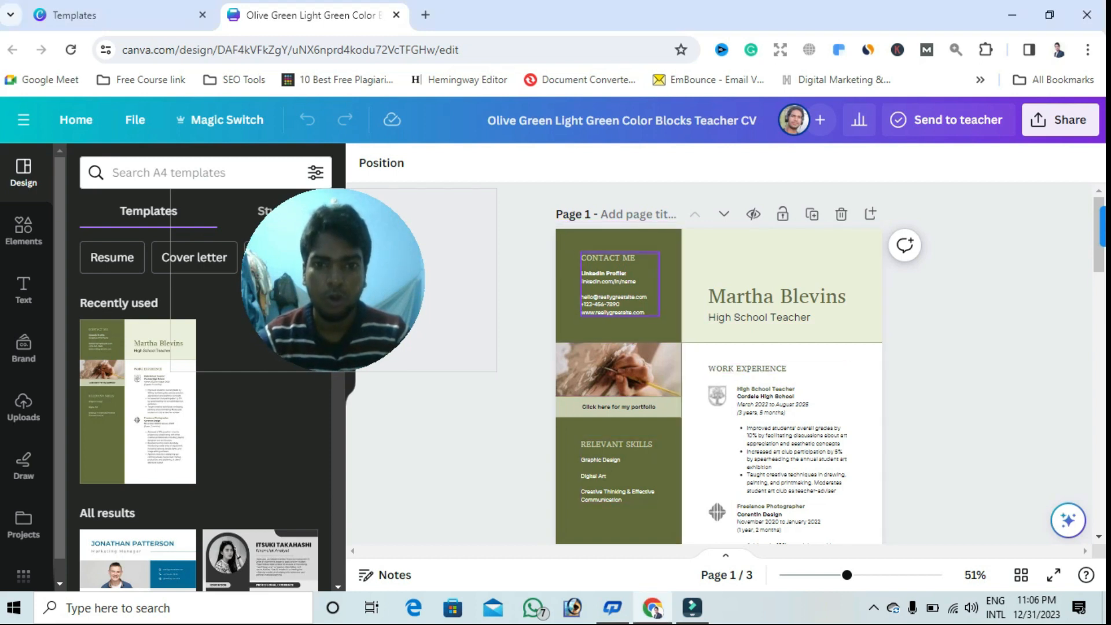
pyautogui.click(620, 284)
pyautogui.press('Escape')
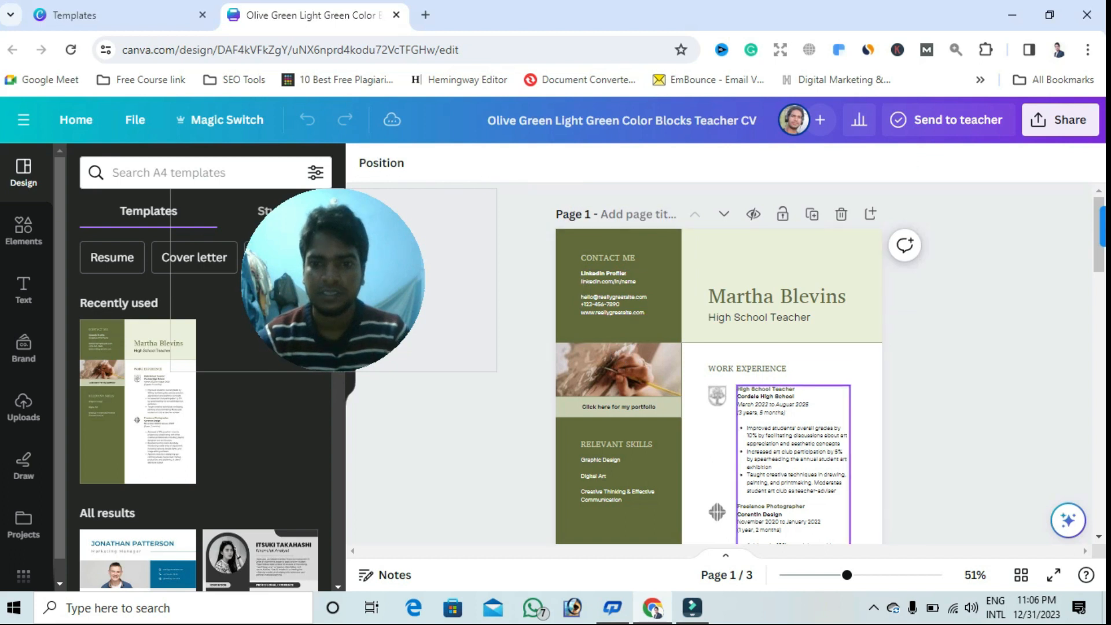
pyautogui.scroll(3, 718, 414)
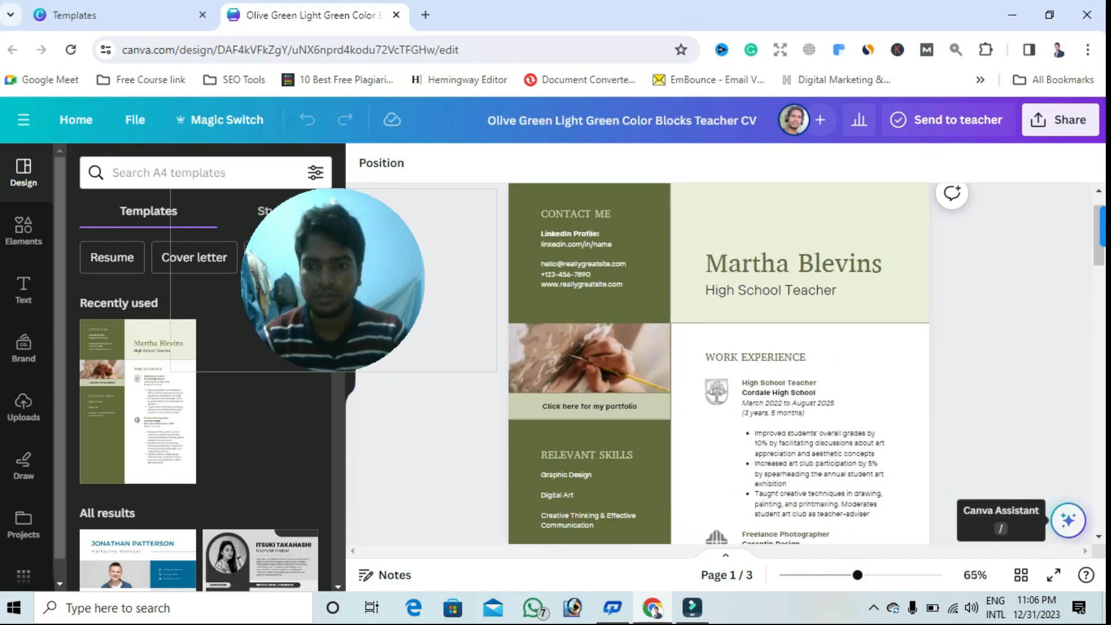
pyautogui.hotkey('ctrl', 'alt', 'p')
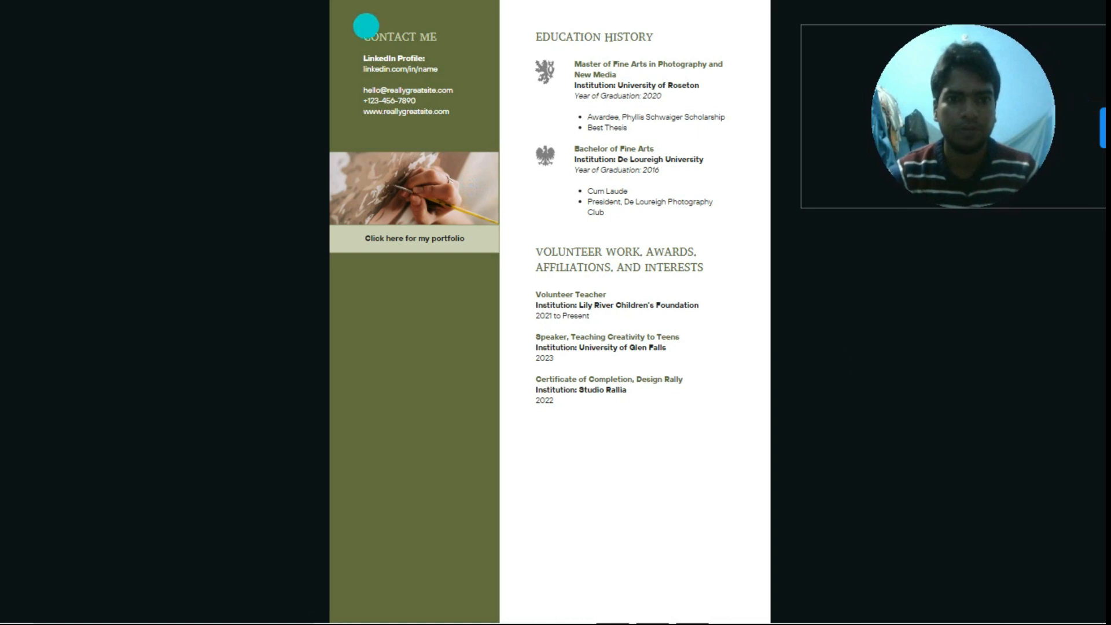
# - View the last page of the presentation, exit full screen, and review the CV pages in the editor
pyautogui.press('Right')
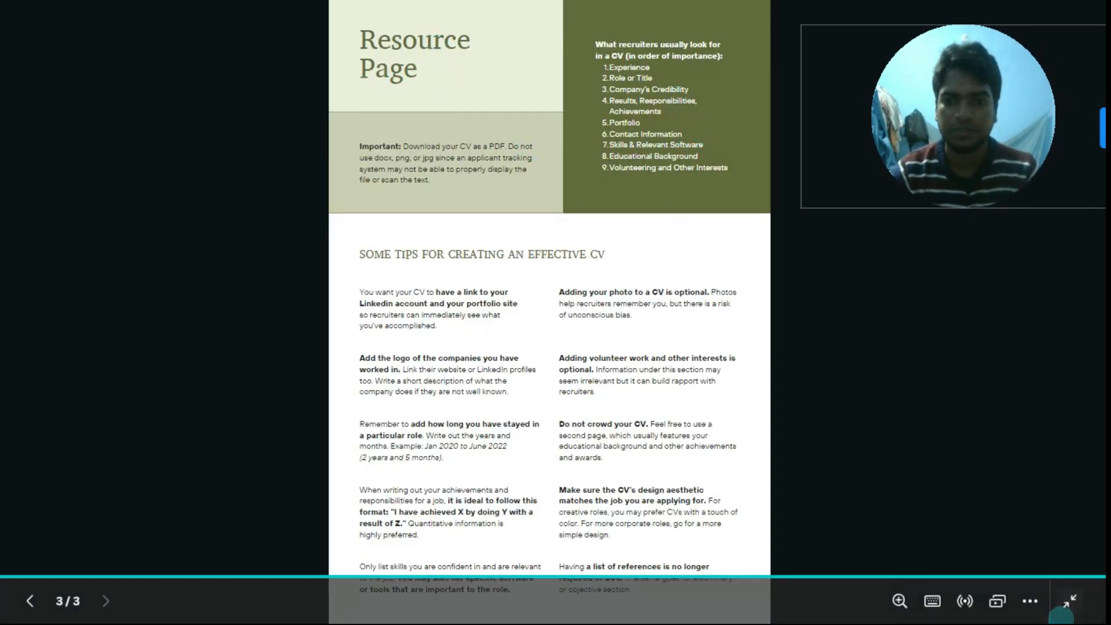
pyautogui.press('Escape')
pyautogui.scroll(15, 718, 364)
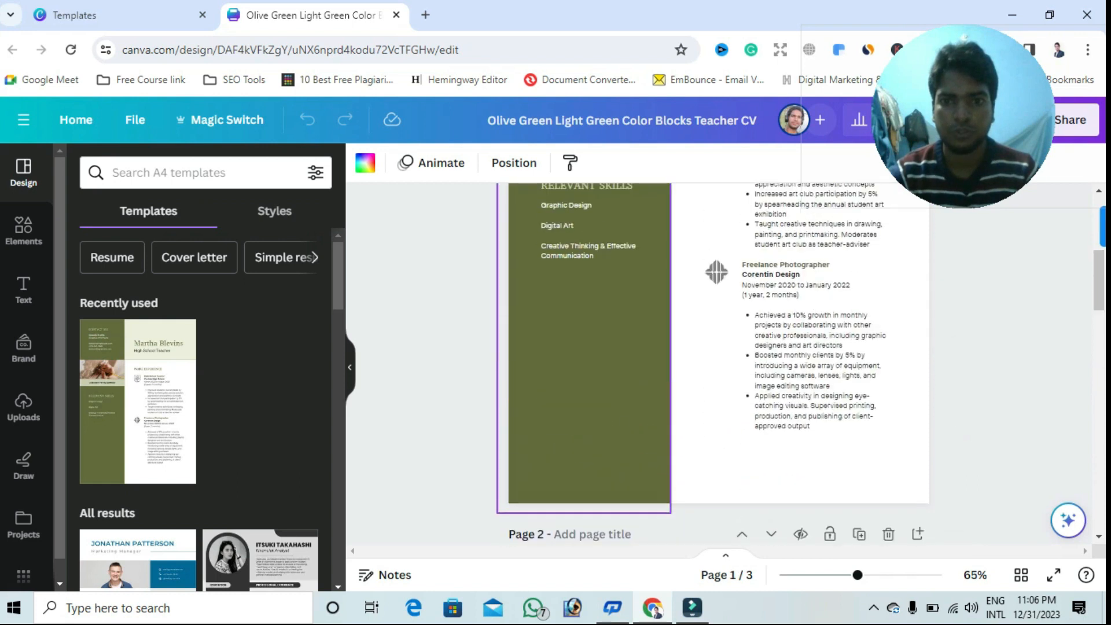
pyautogui.scroll(3, 718, 364)
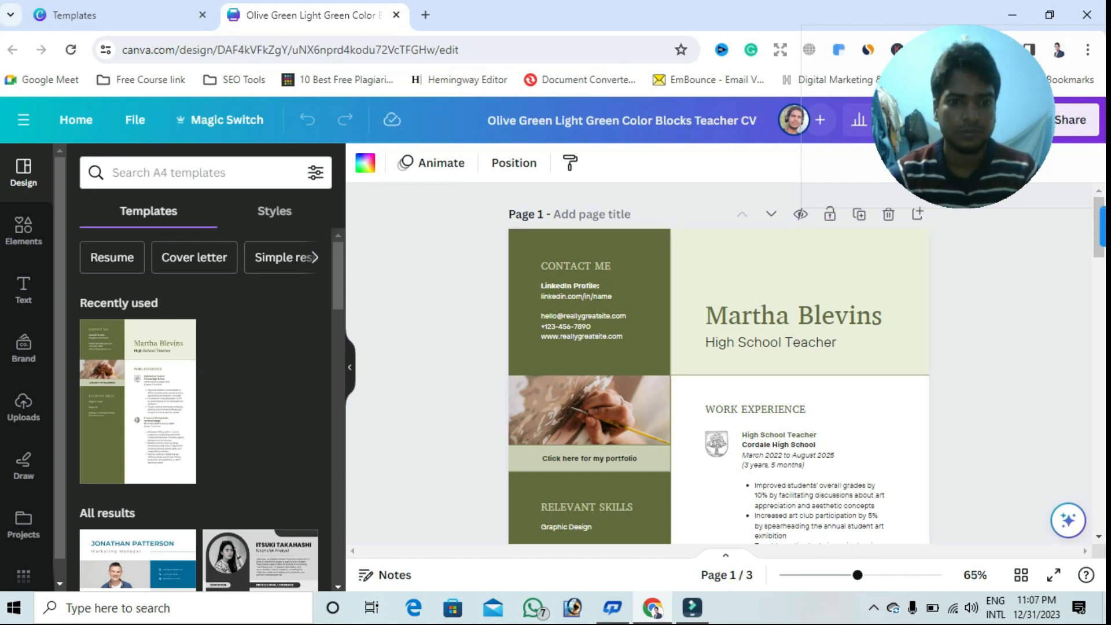
pyautogui.scroll(-10, 718, 364)
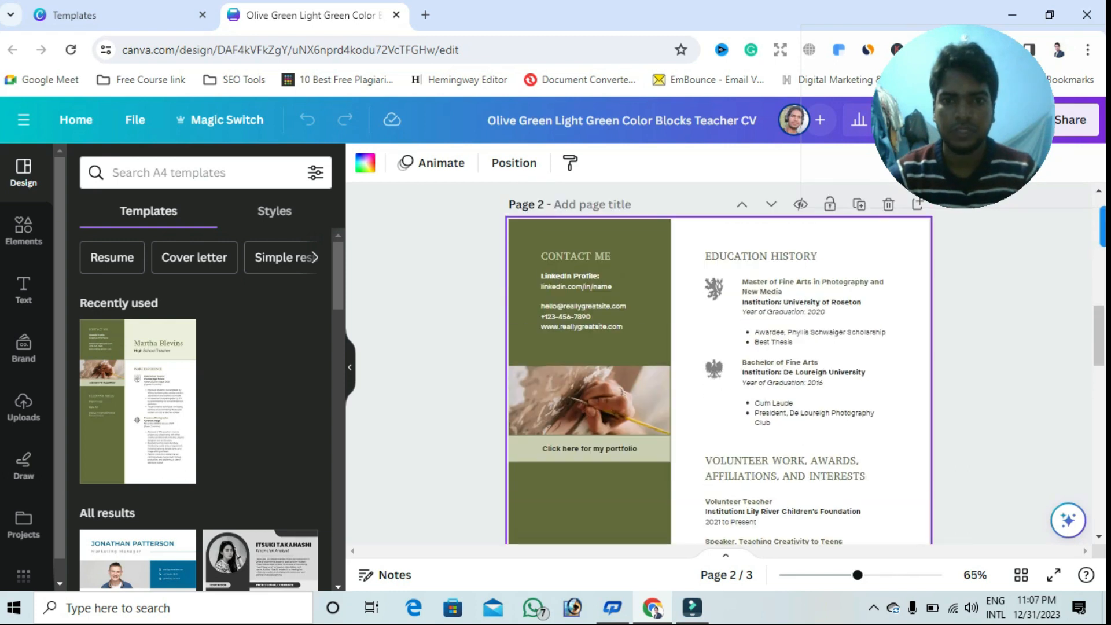
pyautogui.scroll(-10, 718, 364)
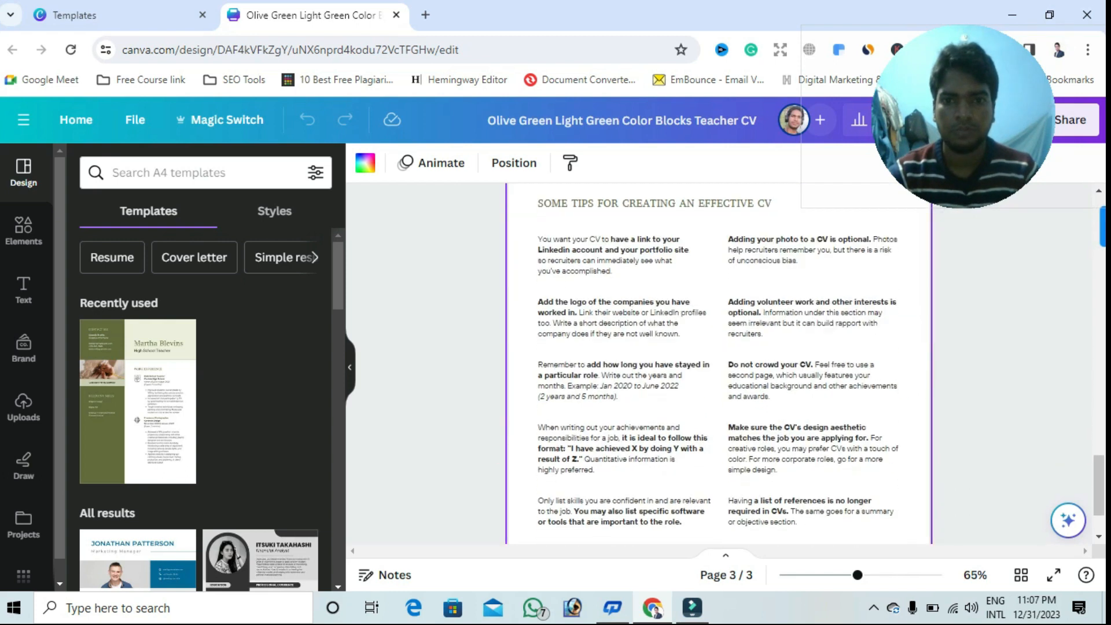
pyautogui.scroll(10, 719, 364)
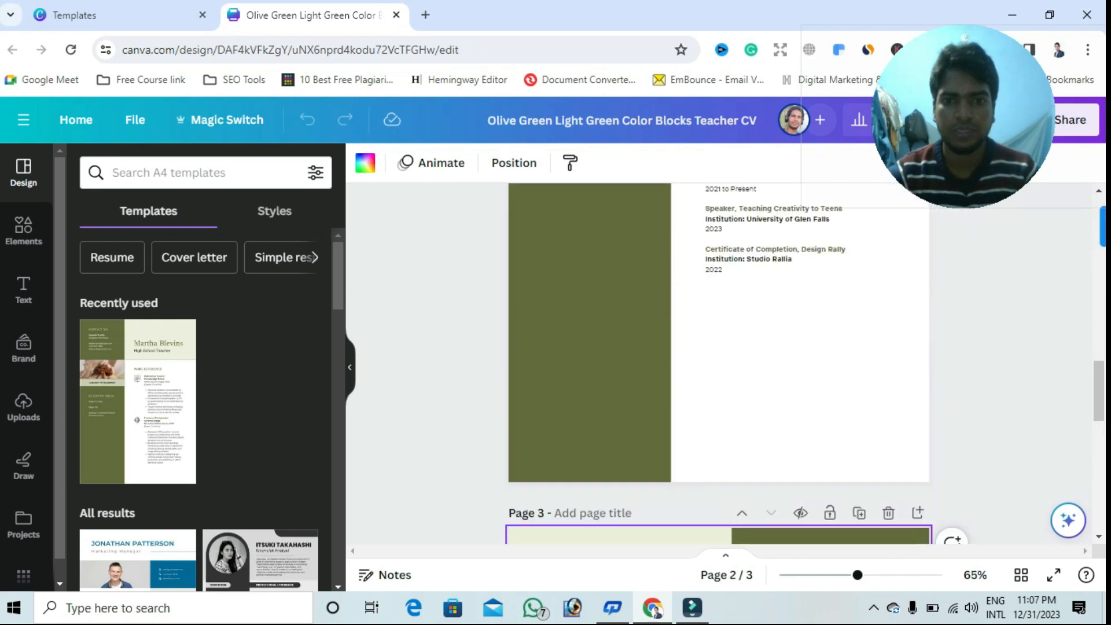
pyautogui.scroll(-1, 591, 498)
pyautogui.scroll(1, 590, 498)
pyautogui.scroll(-10, 139, 406)
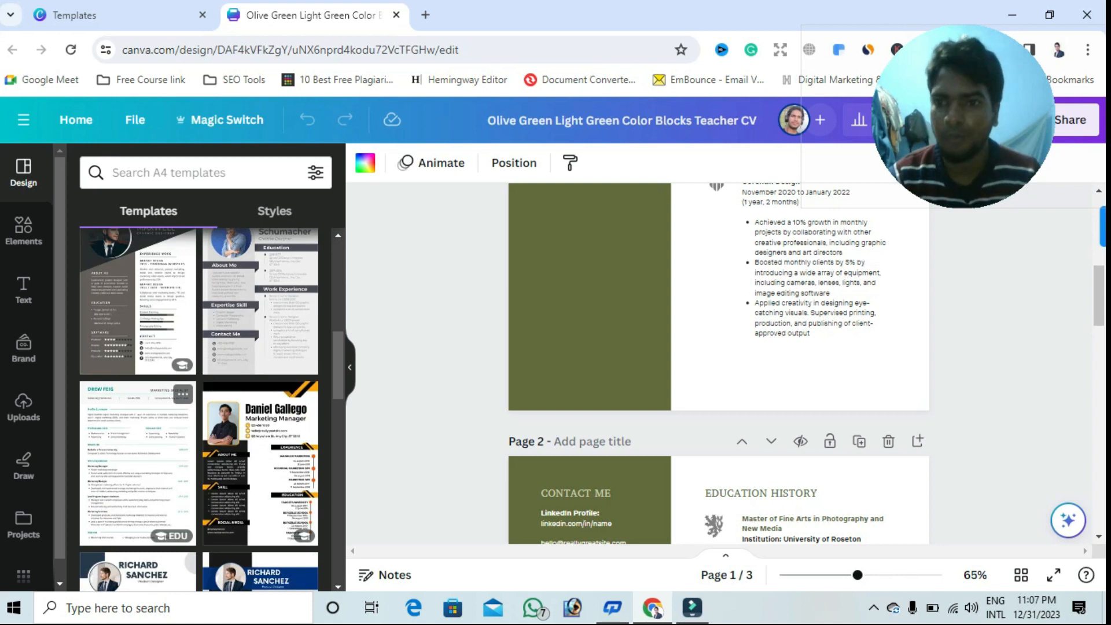
pyautogui.scroll(3, 718, 364)
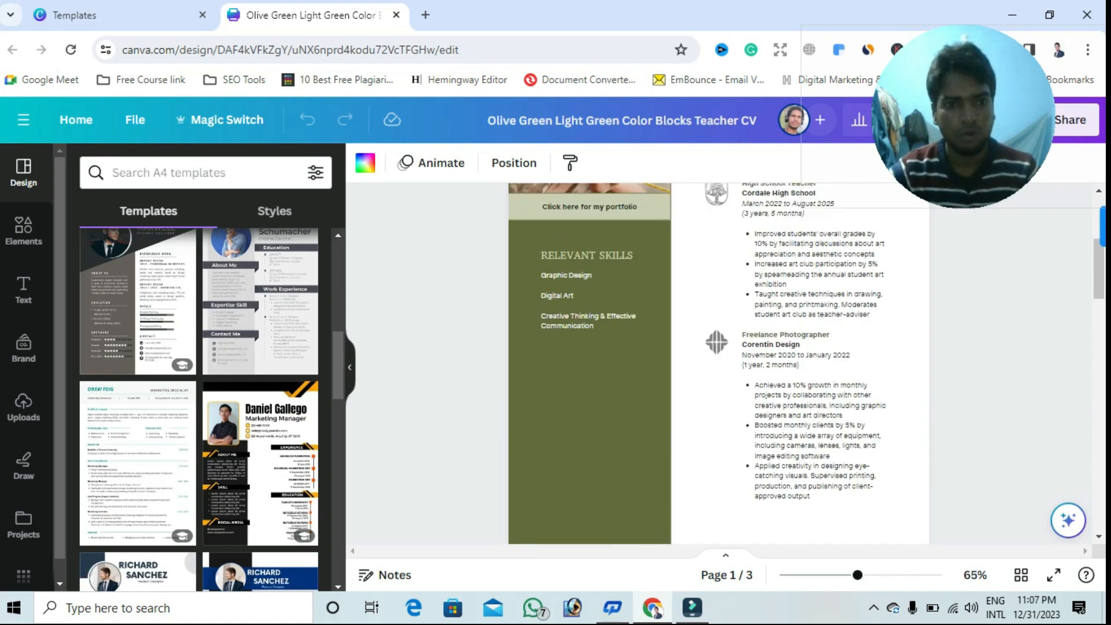
pyautogui.scroll(-3, 200, 405)
pyautogui.scroll(4, 719, 365)
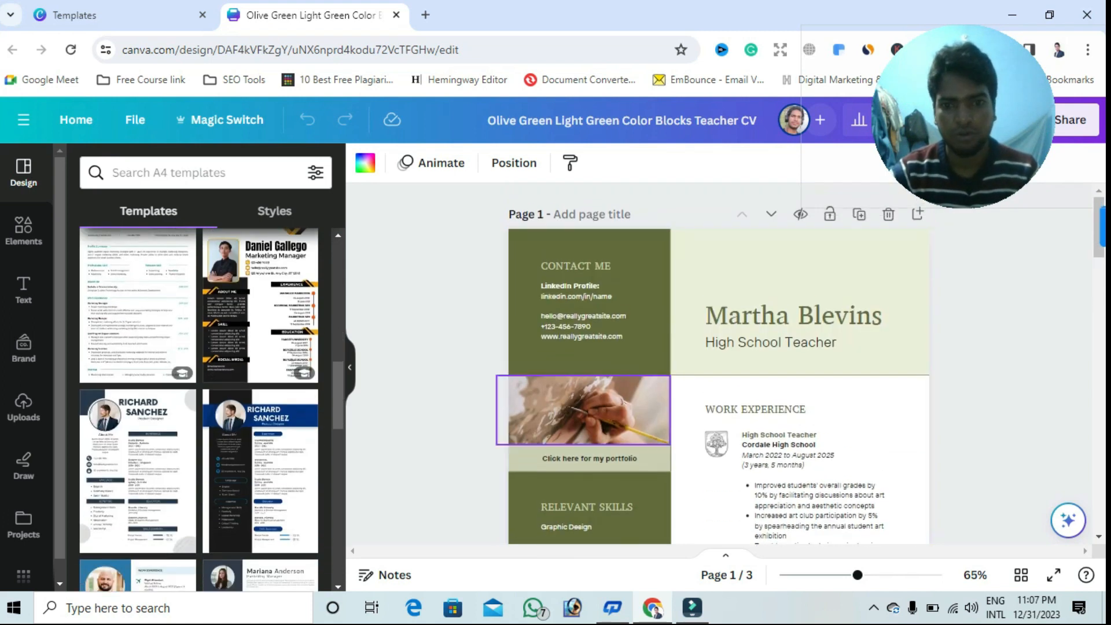
# - Examine the editable contact details and name on page 1, with the canvas enlarged to 101%
pyautogui.click(591, 301)
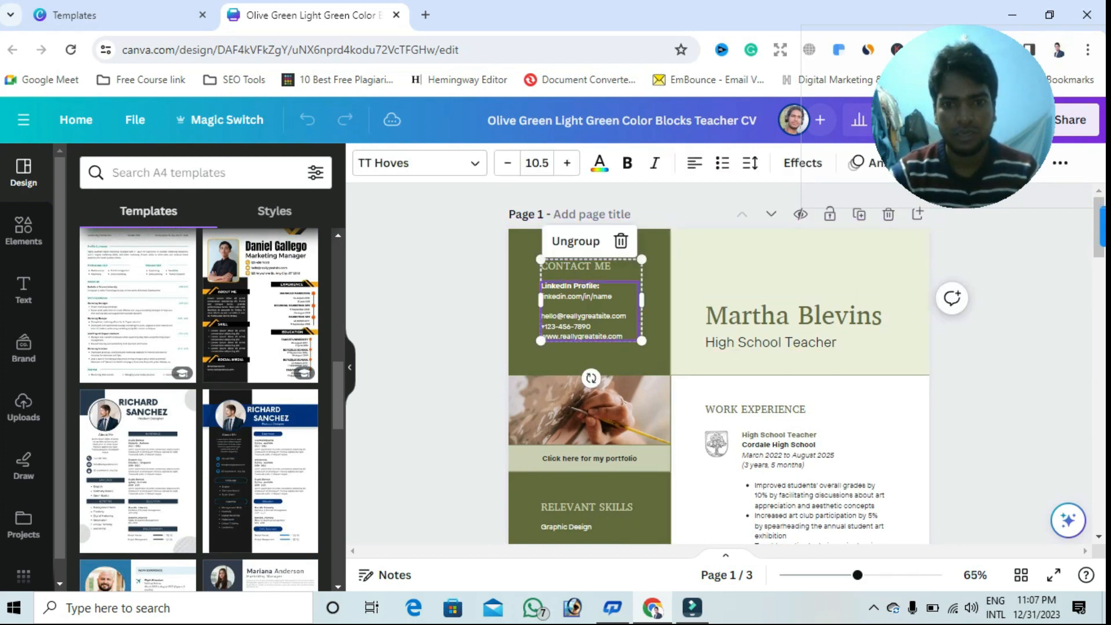
pyautogui.press('Return')
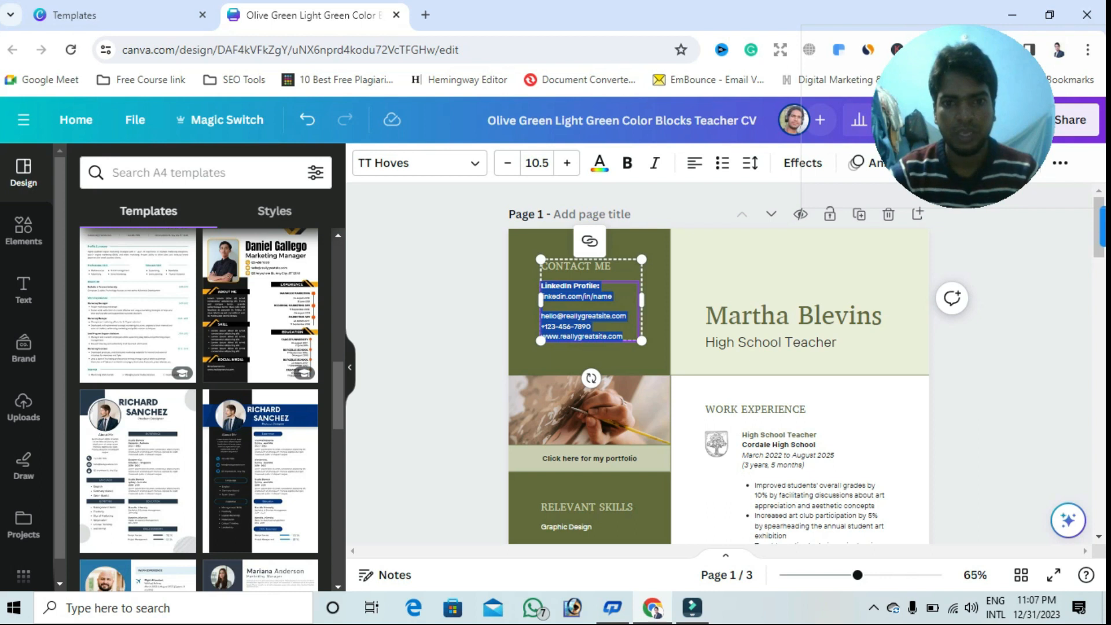
pyautogui.press('Escape')
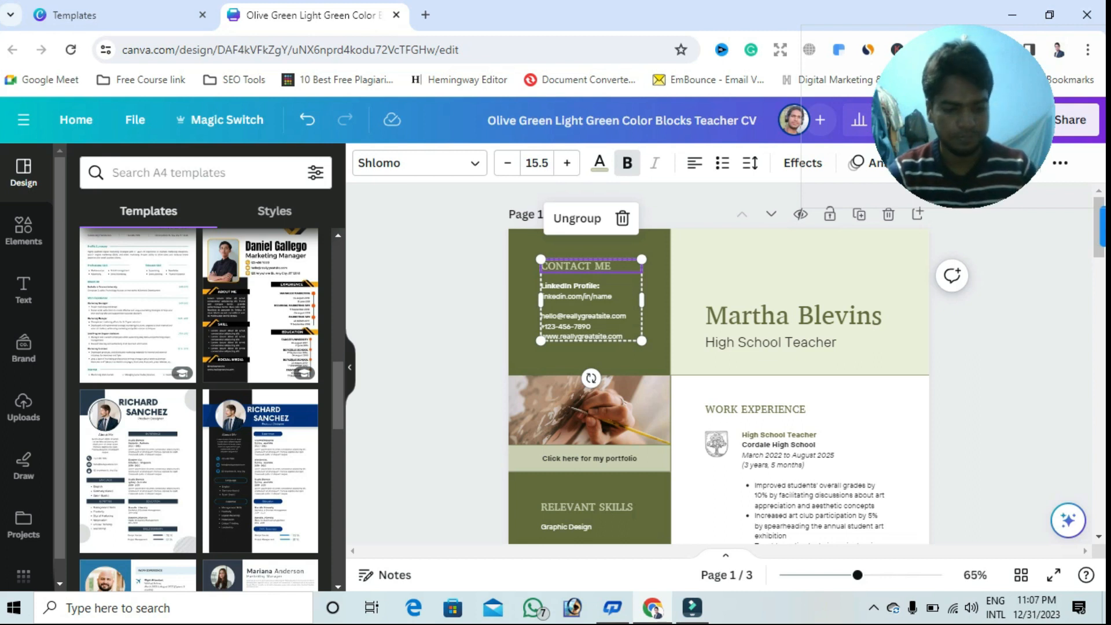
pyautogui.scroll(5, 721, 388)
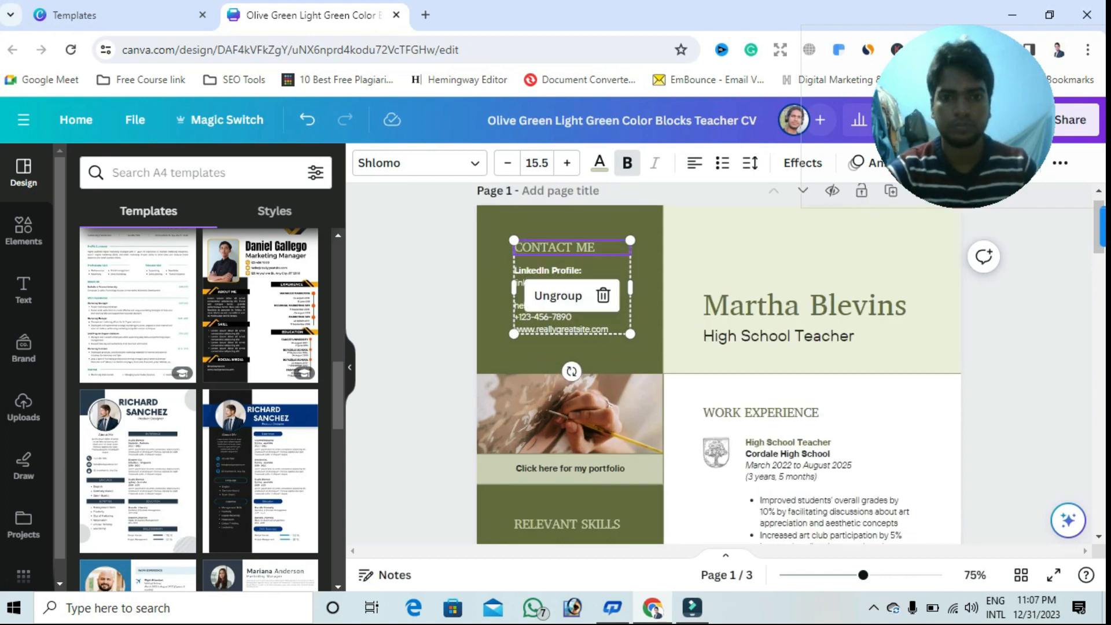
pyautogui.scroll(2, 721, 365)
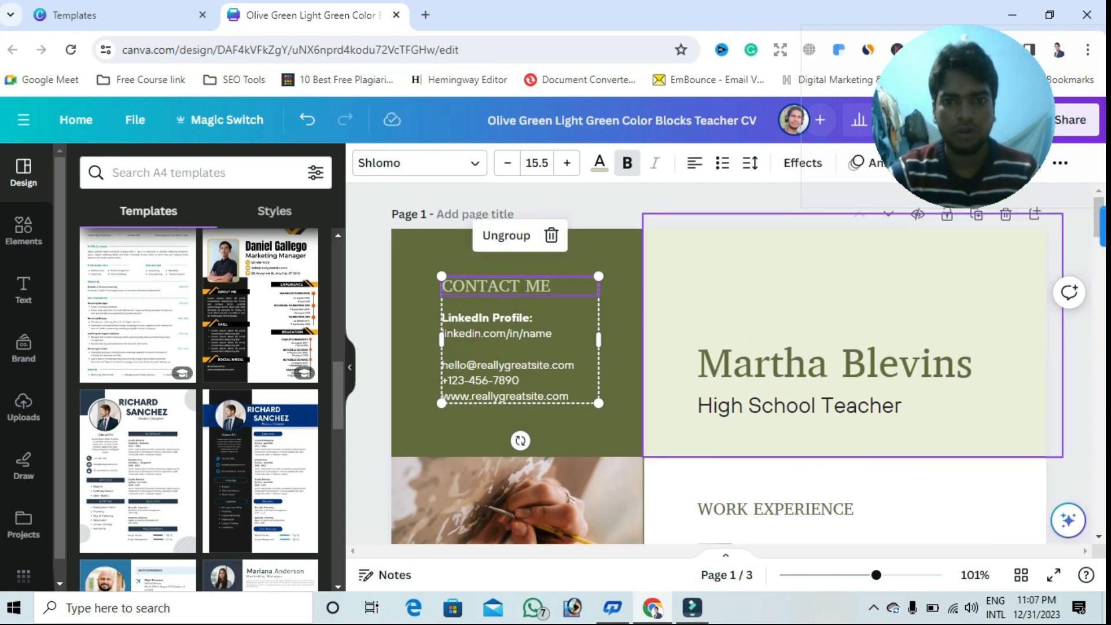
pyautogui.click(509, 348)
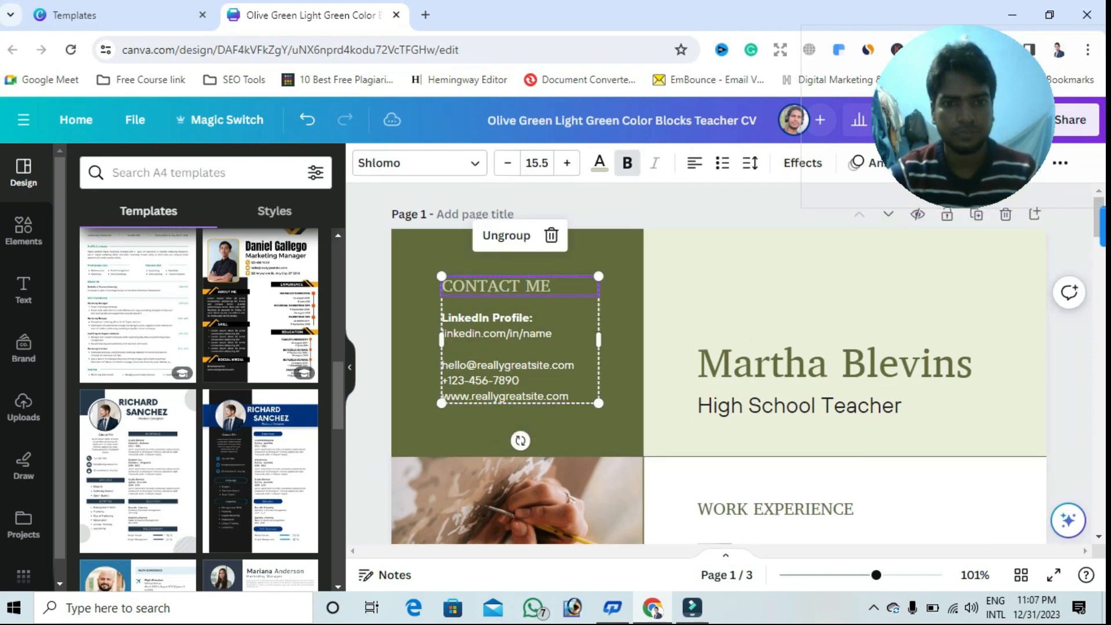
pyautogui.click(834, 371)
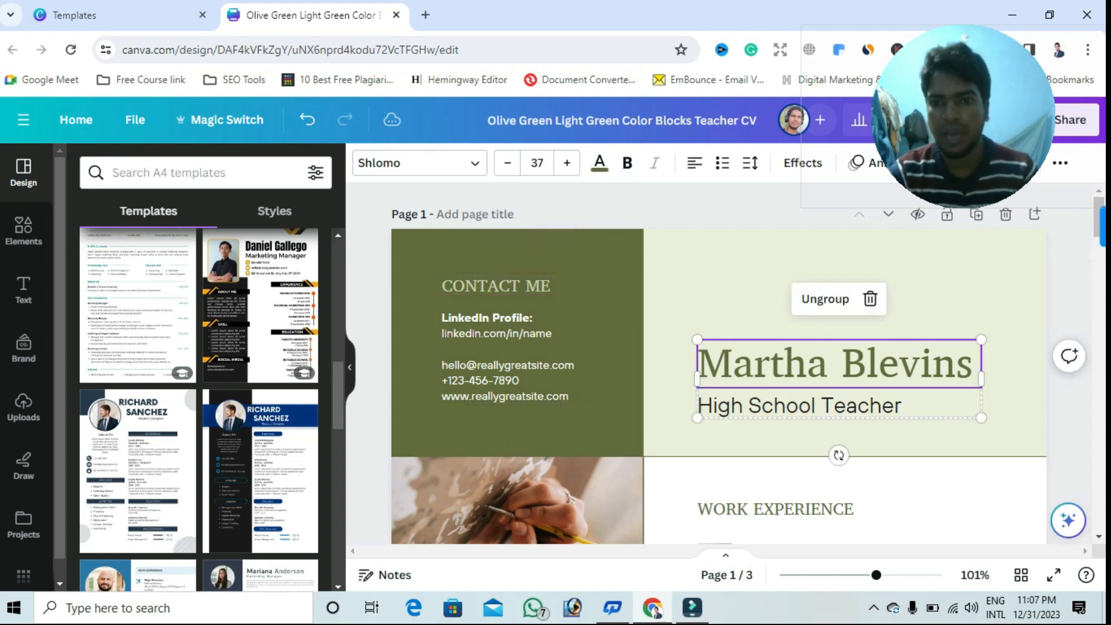
# - Replace the job title beneath the name on page 1 with "Digital marketer"
pyautogui.click(798, 405)
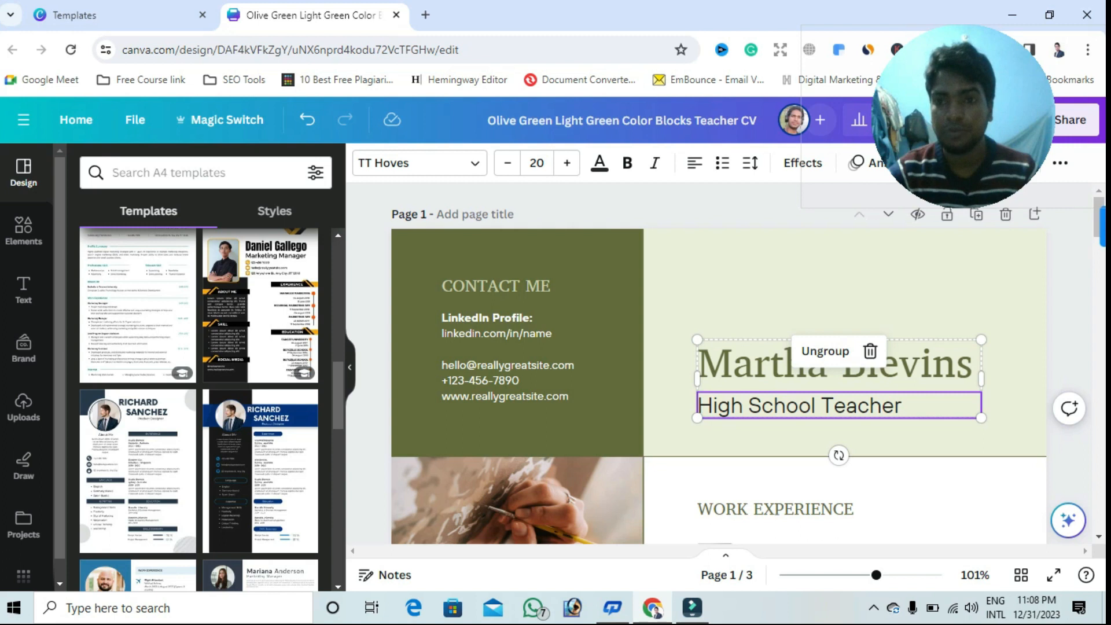
pyautogui.doubleClick(968, 409)
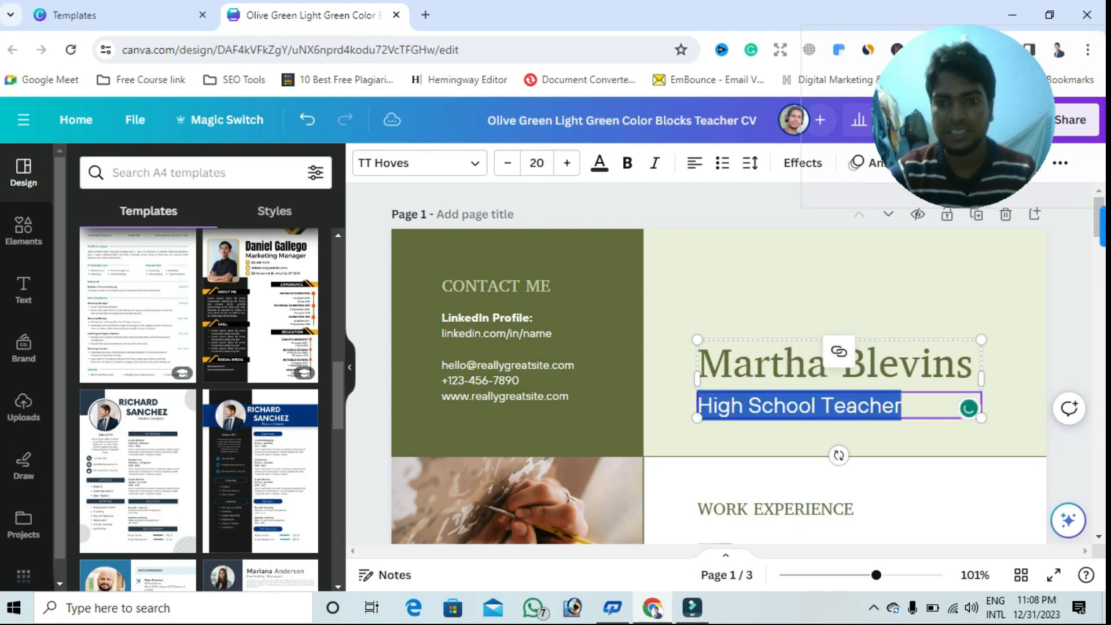
pyautogui.write('D')
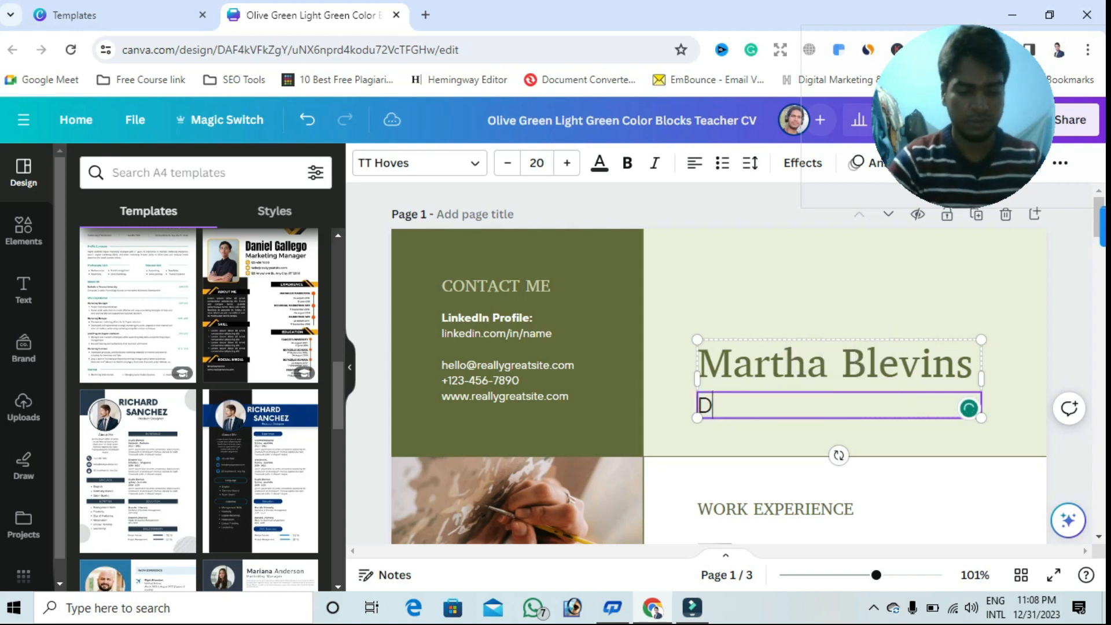
pyautogui.write('igita')
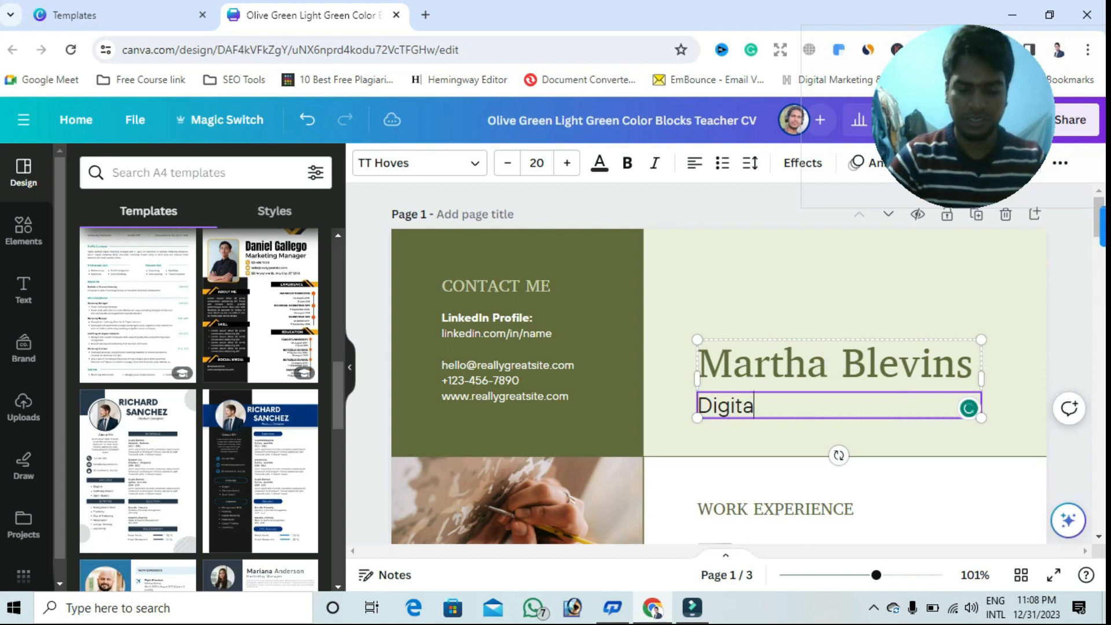
pyautogui.write('l markey')
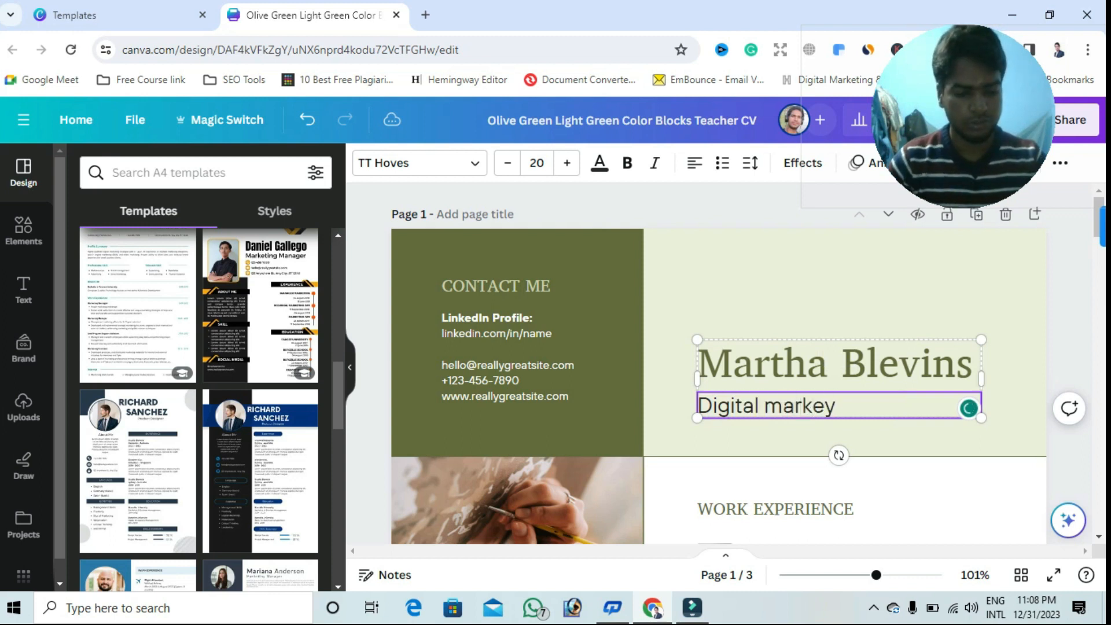
pyautogui.press('BackSpace')
pyautogui.write('y')
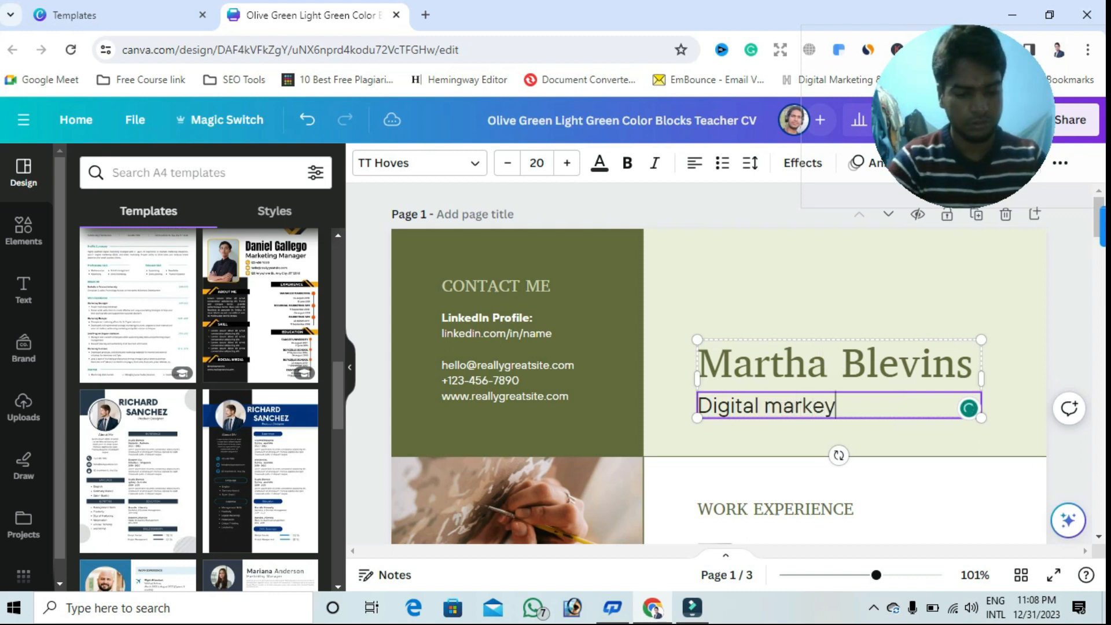
pyautogui.press('BackSpace')
pyautogui.write('ter')
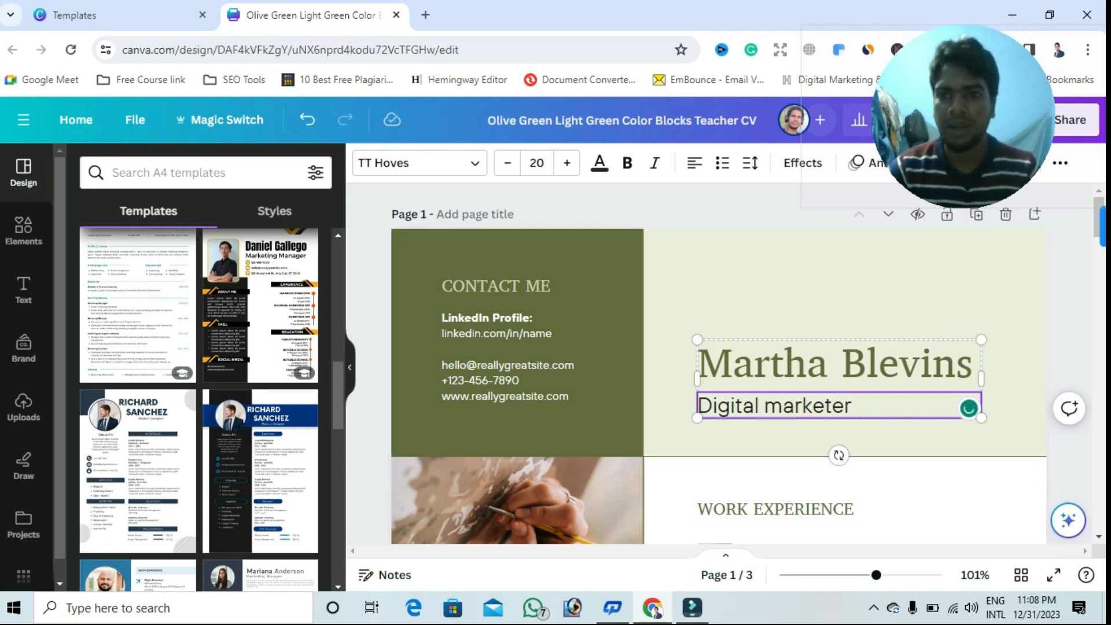
# - Inspect the photo, the portfolio link text and the relevant skills list on page 1
pyautogui.scroll(-3, 840, 509)
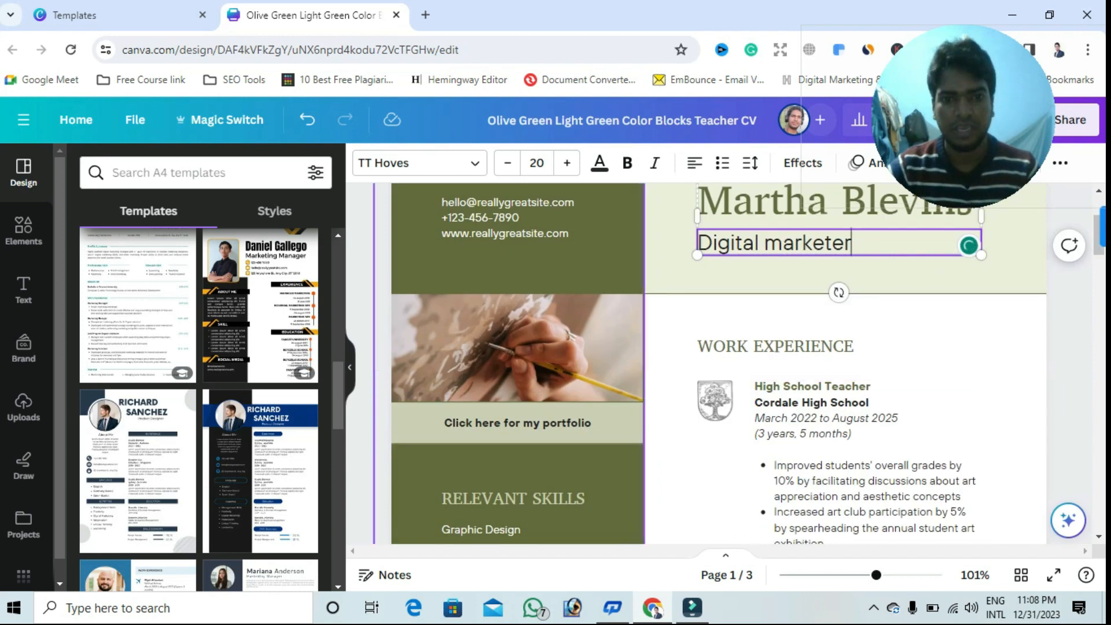
pyautogui.click(510, 347)
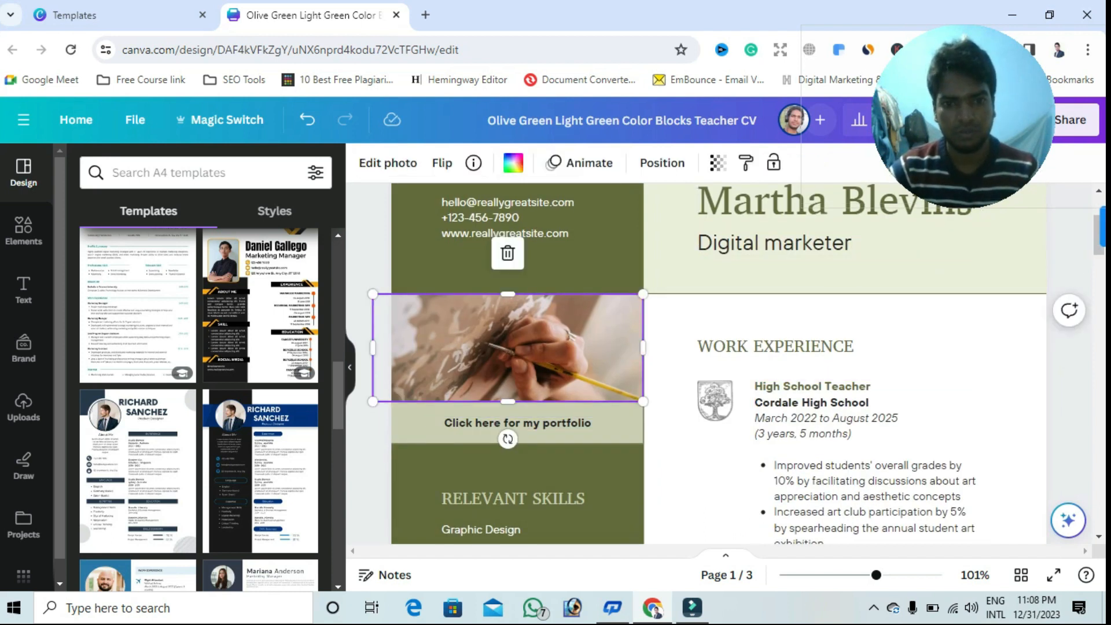
pyautogui.click(509, 423)
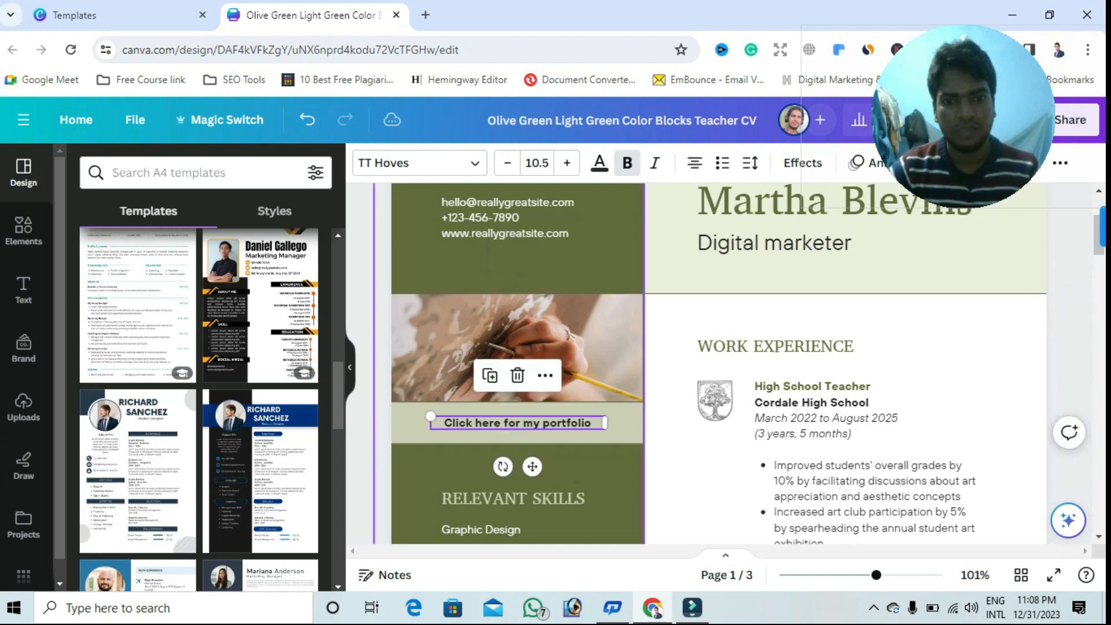
pyautogui.scroll(-4, 515, 324)
pyautogui.scroll(3, 695, 364)
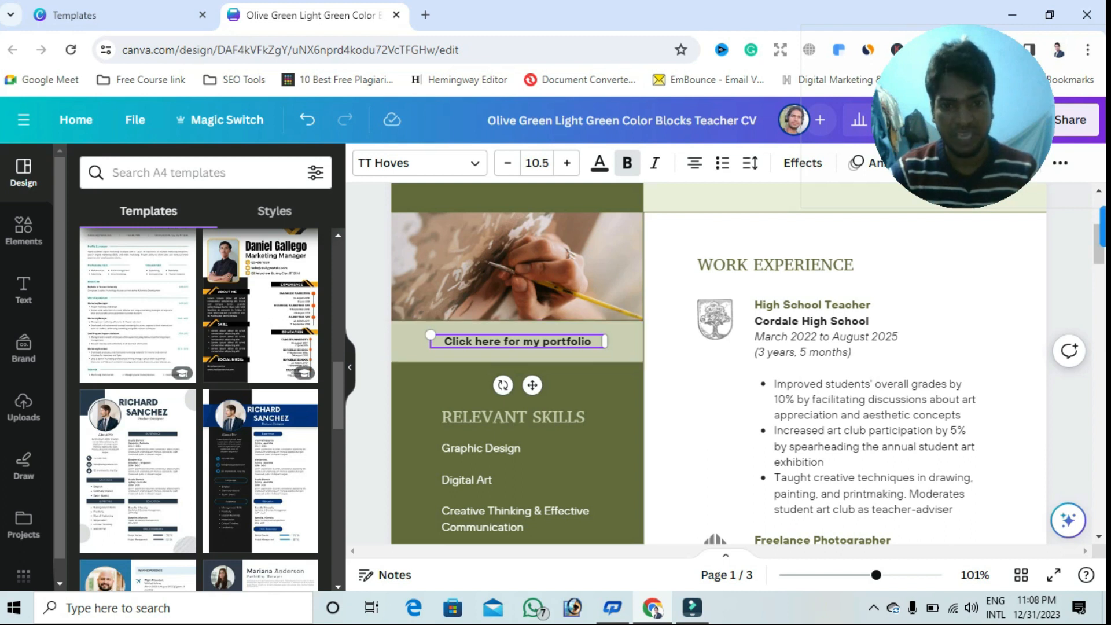
pyautogui.scroll(-1, 514, 394)
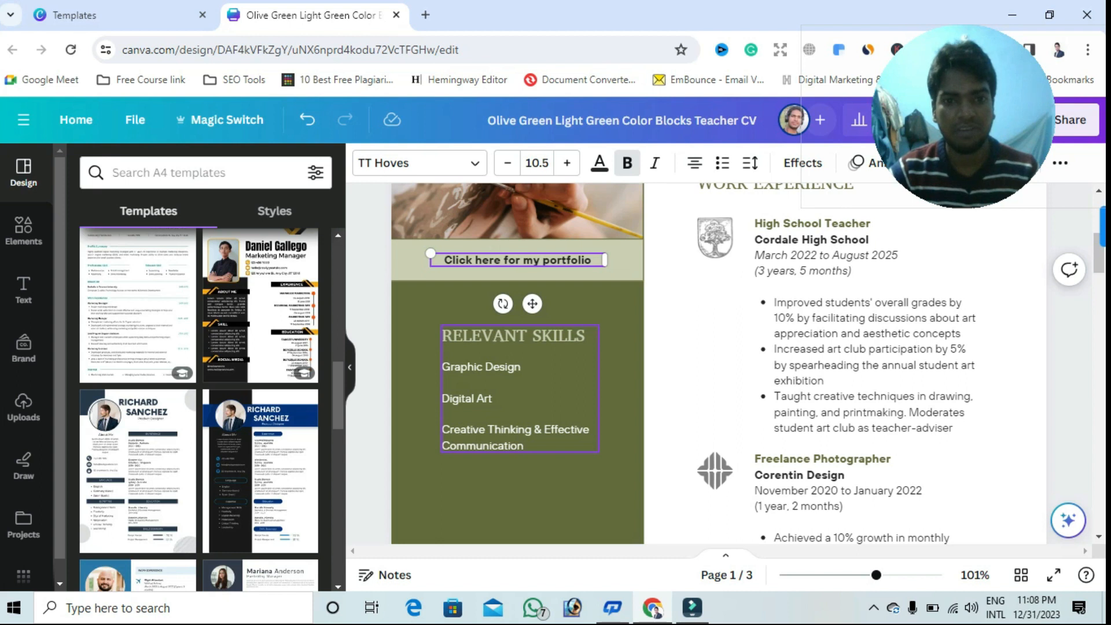
pyautogui.click(515, 400)
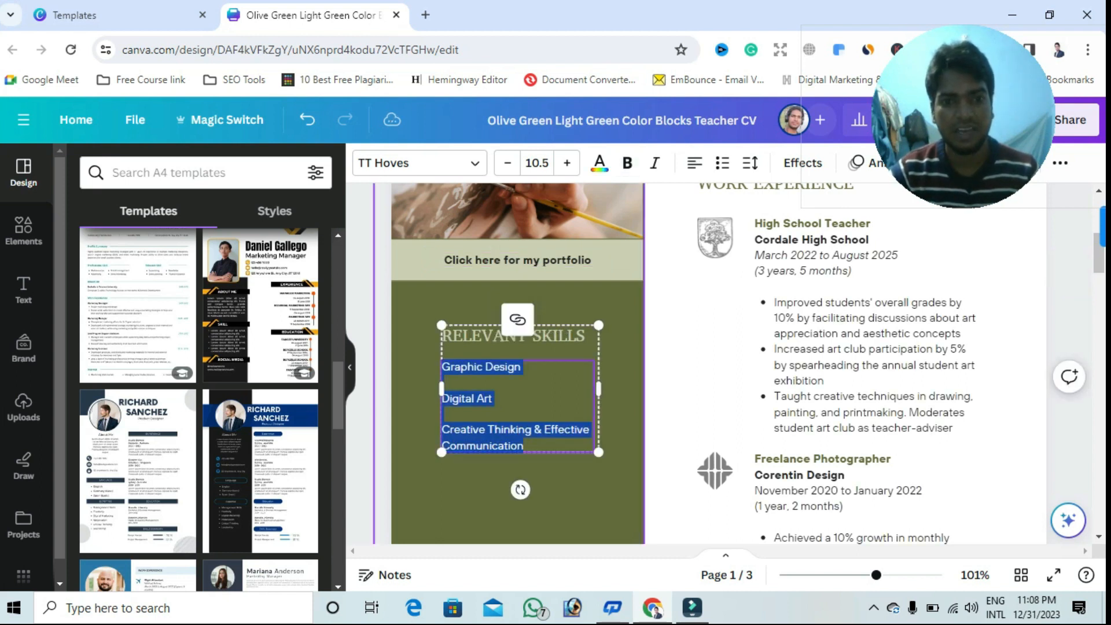
pyautogui.scroll(-4, 695, 358)
pyautogui.scroll(6, 718, 364)
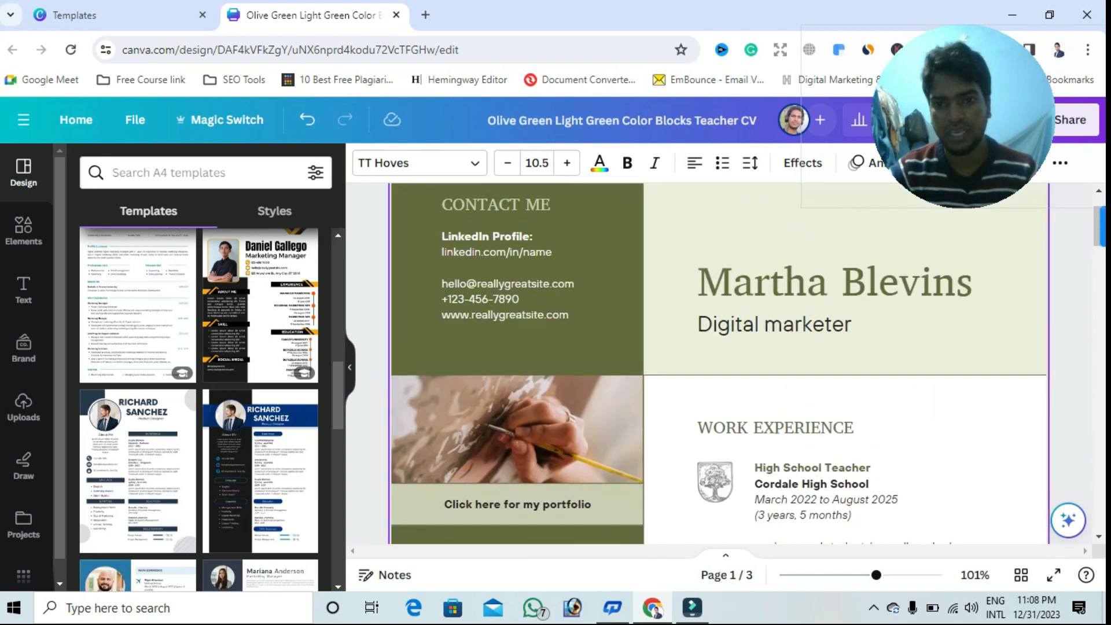
pyautogui.scroll(-1, 718, 363)
pyautogui.scroll(-1, 868, 405)
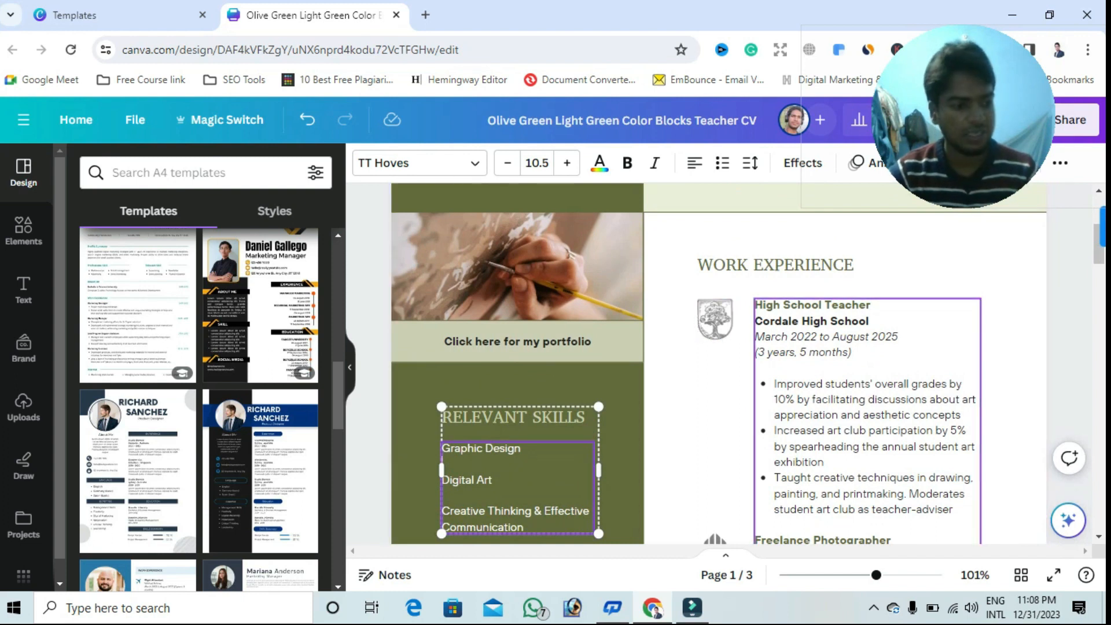
# - Examine the work experience text on page 1 and the education and volunteer sections on page 2
pyautogui.click(868, 406)
pyautogui.scroll(-3, 868, 405)
pyautogui.scroll(4, 869, 406)
pyautogui.scroll(2, 712, 390)
pyautogui.scroll(-9, 712, 390)
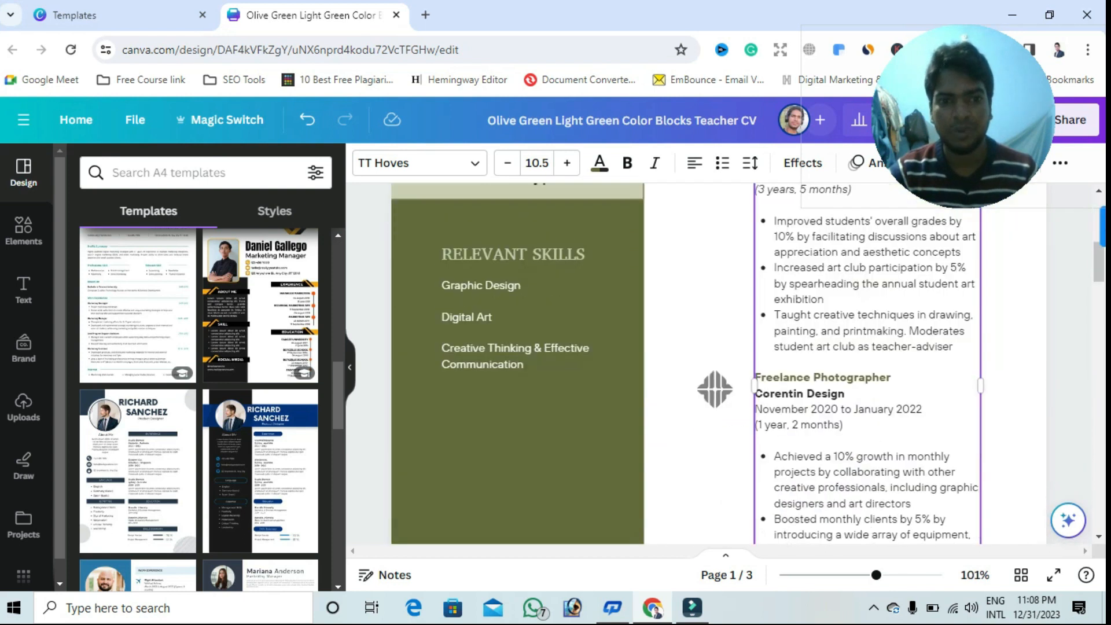
pyautogui.scroll(3, 868, 393)
pyautogui.scroll(-2, 869, 393)
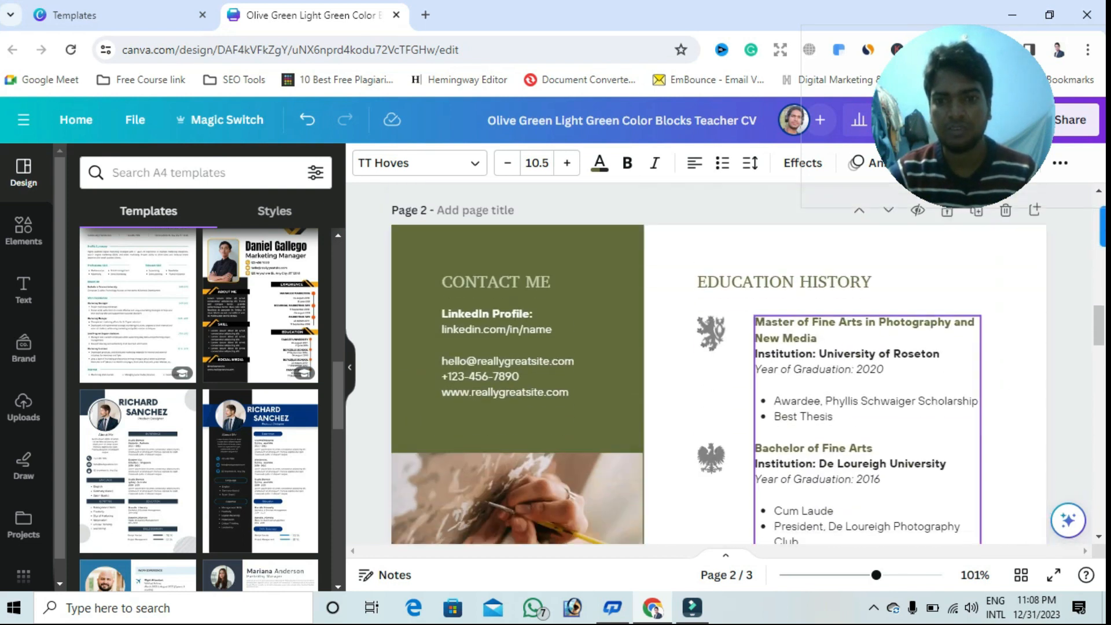
pyautogui.click(868, 393)
pyautogui.scroll(-4, 869, 394)
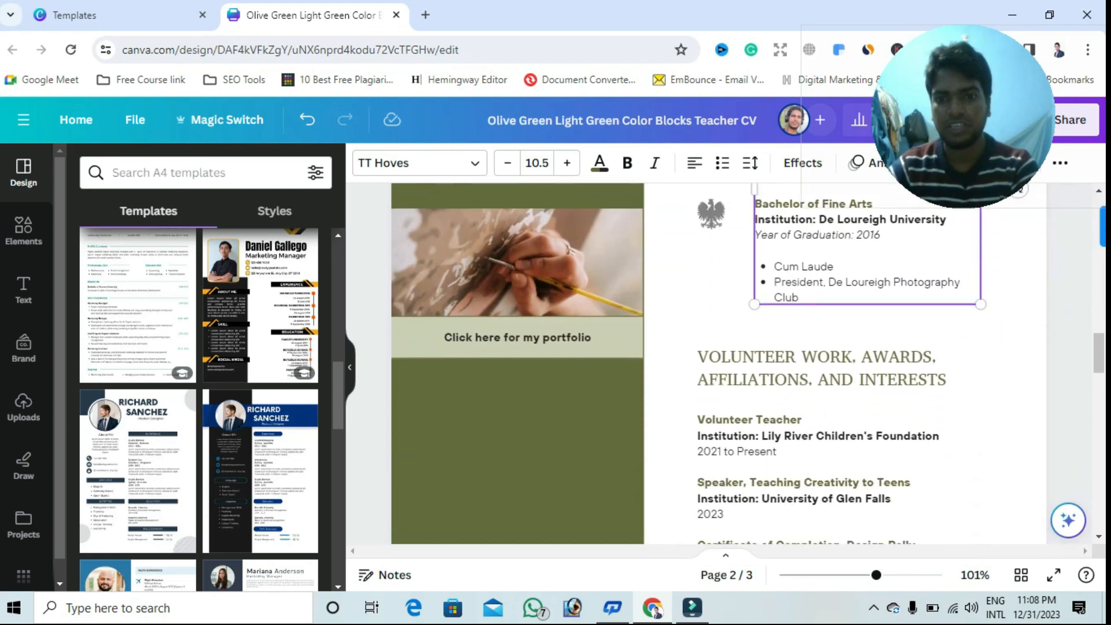
pyautogui.scroll(3, 869, 394)
pyautogui.scroll(-4, 869, 394)
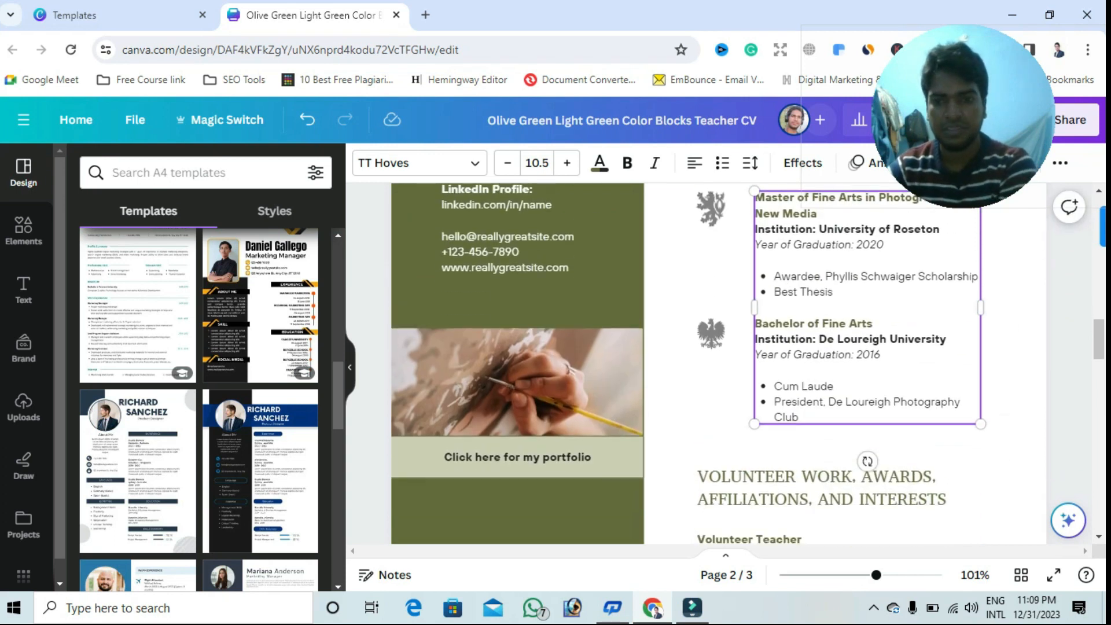
# - Examine the volunteer work, awards, affiliations and interests section on page 2
pyautogui.click(822, 287)
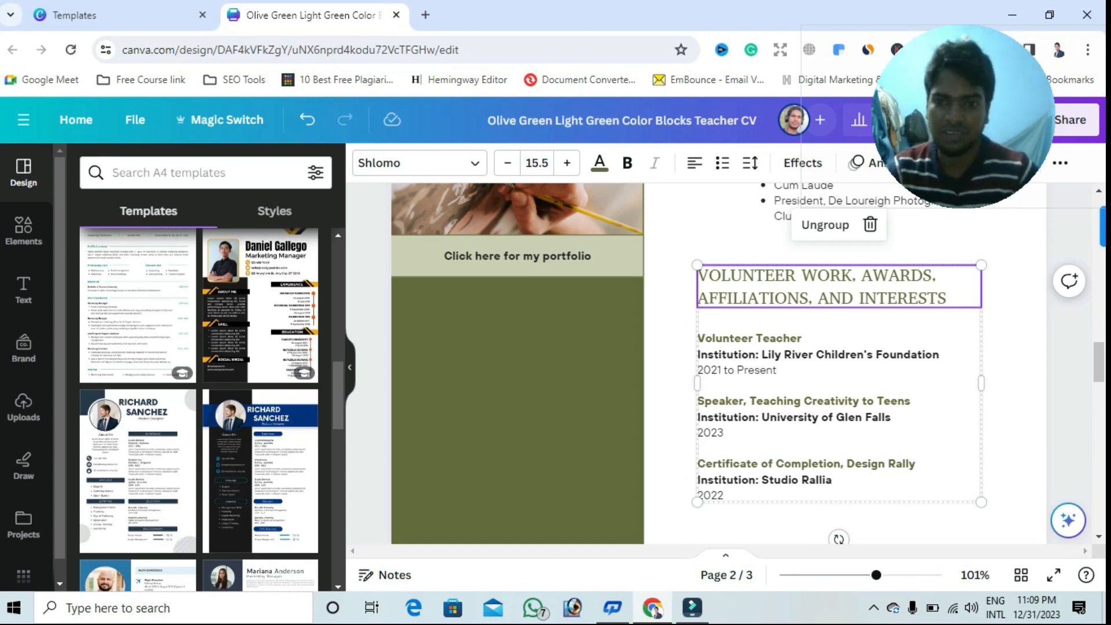
pyautogui.scroll(2, 747, 365)
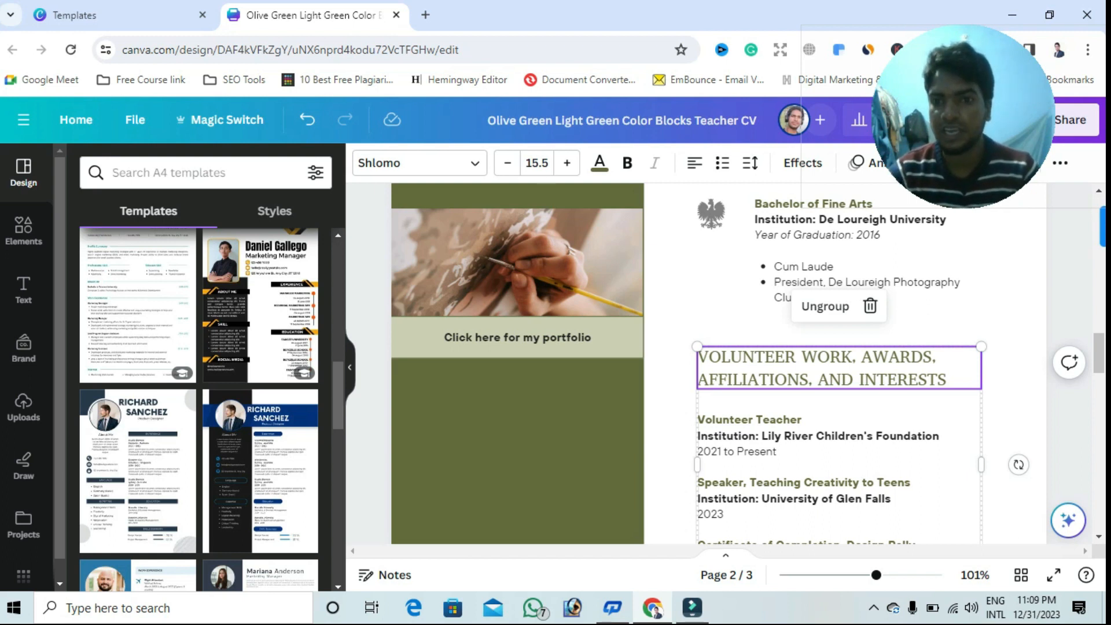
pyautogui.scroll(-4, 747, 365)
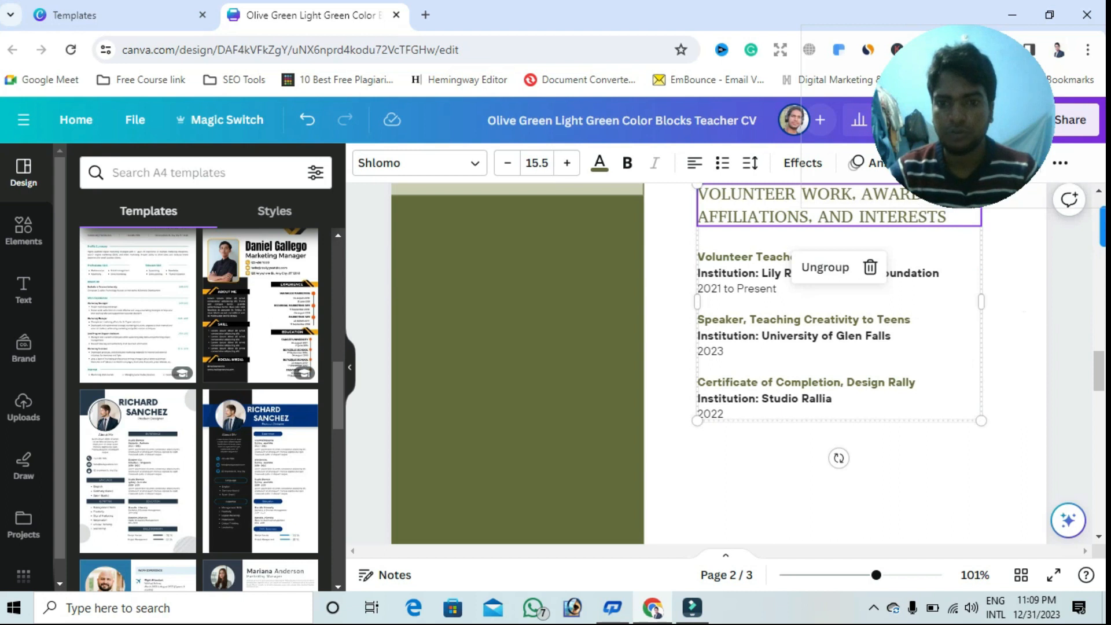
# - Read the Resource Page on page 3, including the recruiter priorities and the tips for creating an effective CV
pyautogui.scroll(-10, 747, 364)
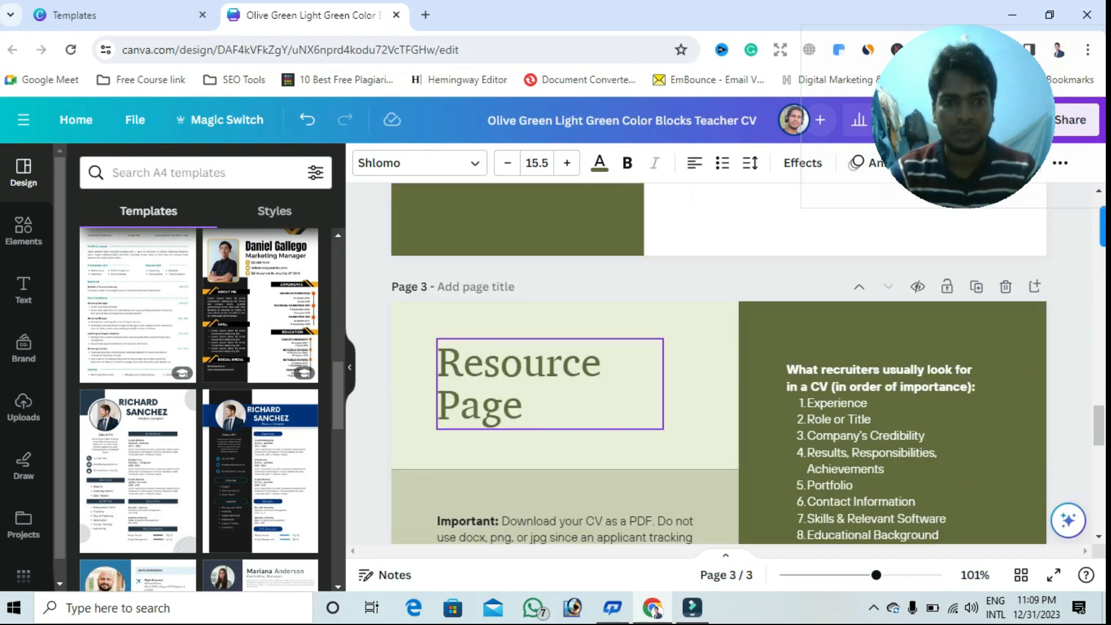
pyautogui.scroll(-4, 746, 365)
pyautogui.scroll(2, 746, 365)
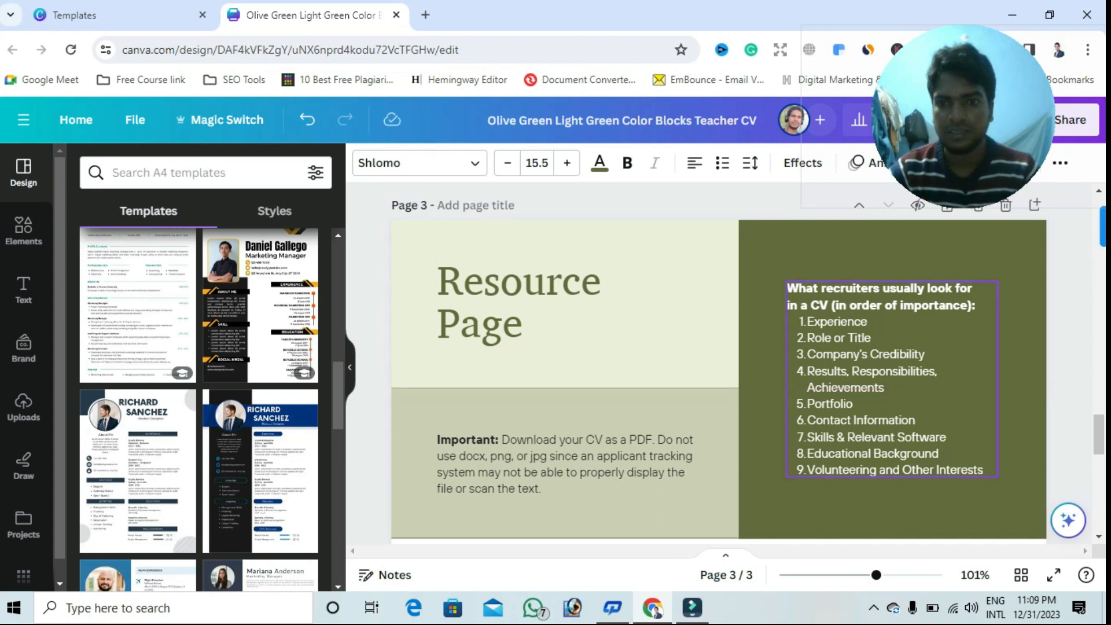
pyautogui.scroll(-3, 719, 365)
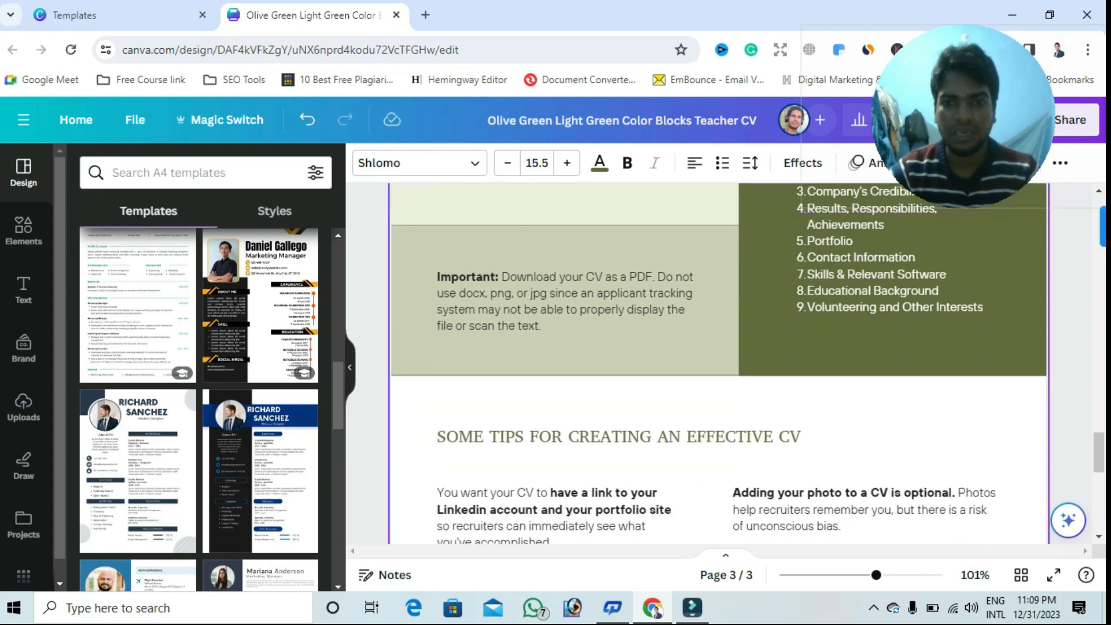
pyautogui.scroll(4, 718, 365)
pyautogui.scroll(-8, 718, 364)
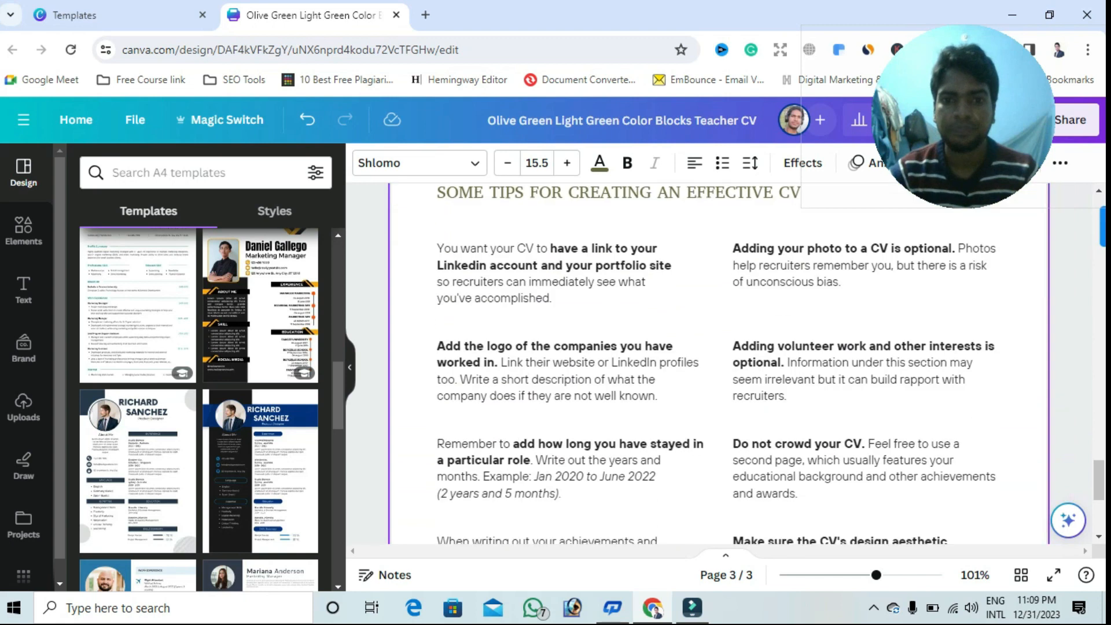
pyautogui.scroll(2, 718, 365)
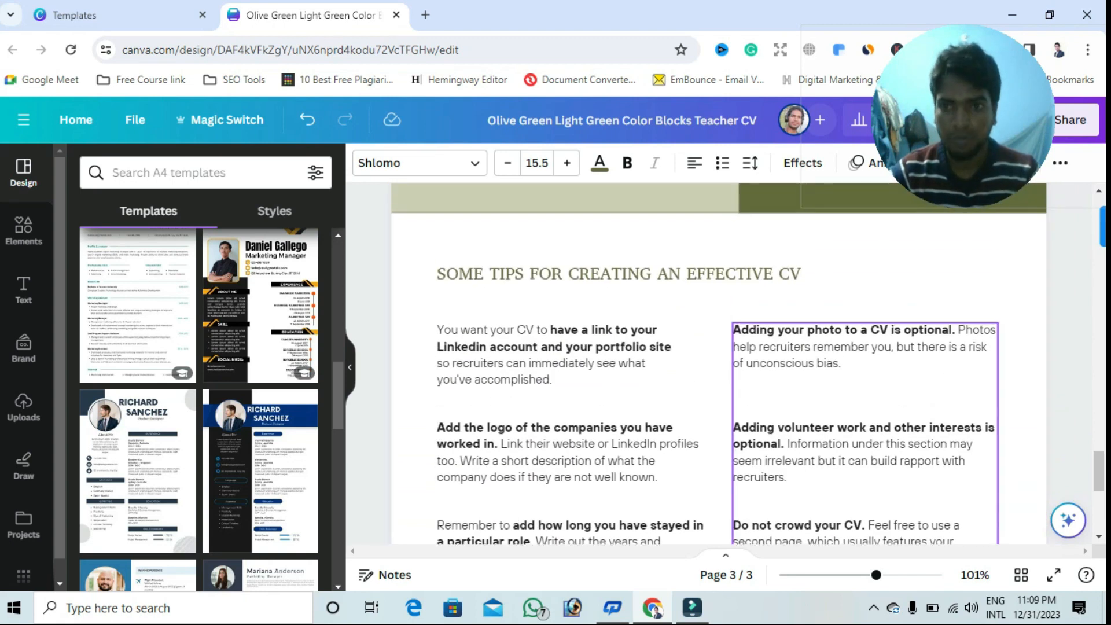
pyautogui.scroll(-4, 719, 364)
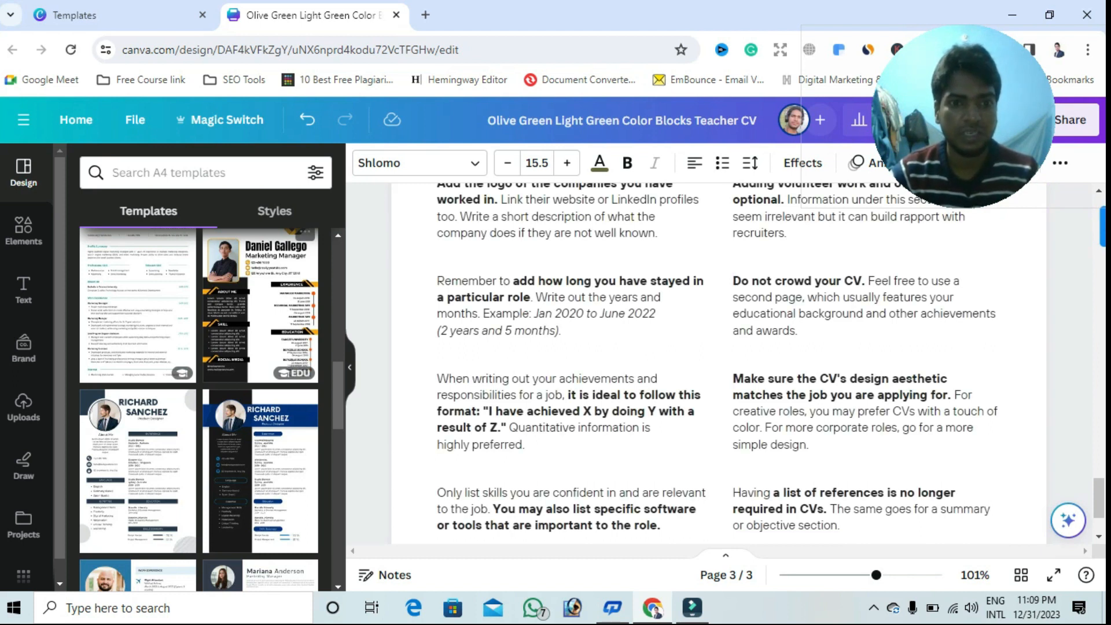
# - Remove pages 2 and 3 of the olive green CV and add the black modern corporate Resume template as a new page
pyautogui.click(261, 306)
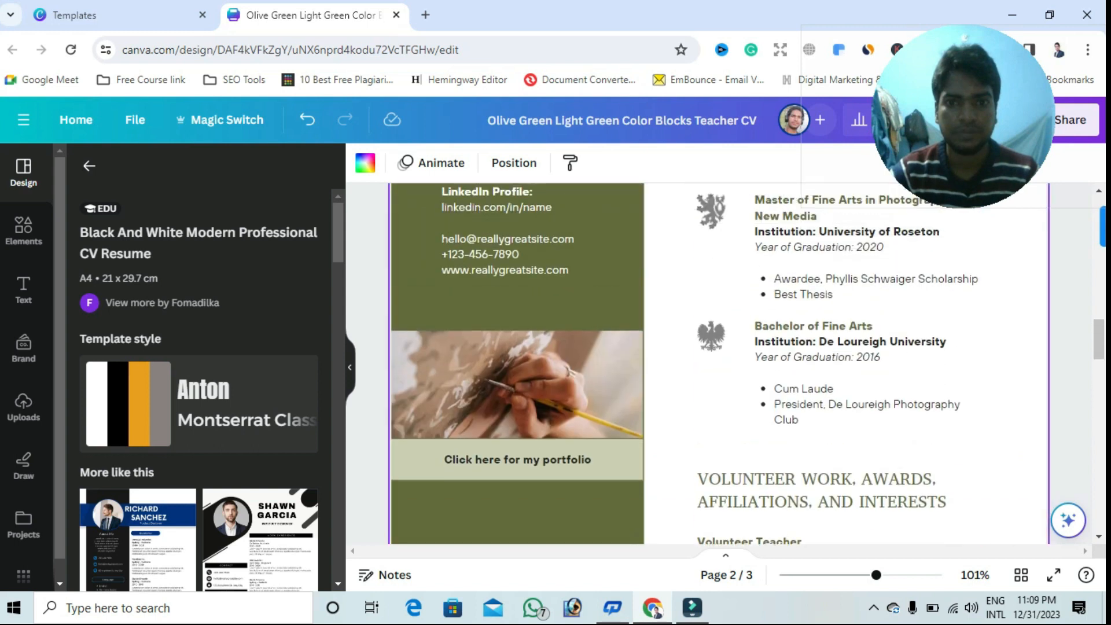
pyautogui.scroll(-3, 198, 405)
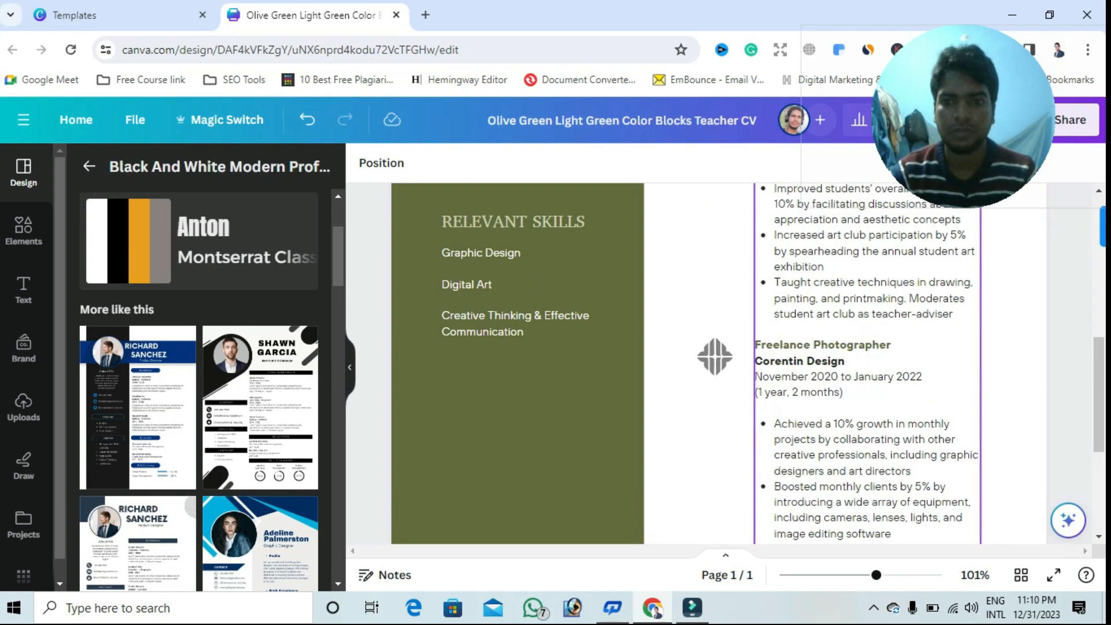
pyautogui.scroll(3, 714, 264)
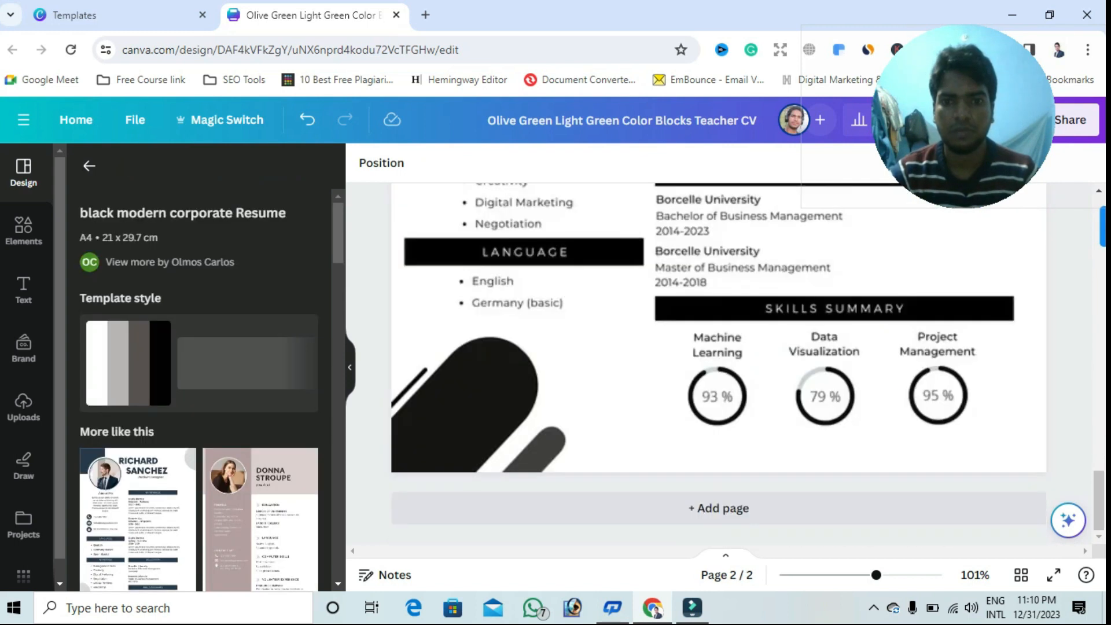
pyautogui.scroll(10, 720, 364)
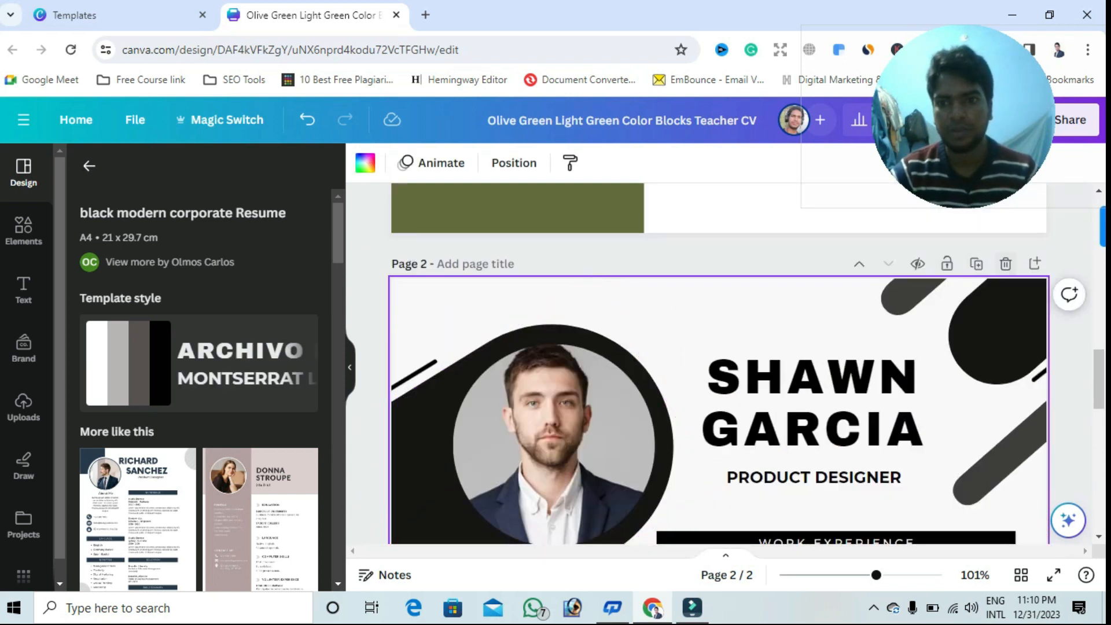
# - Delete the olive green CV page and keep the black modern corporate Resume page
pyautogui.click(1006, 264)
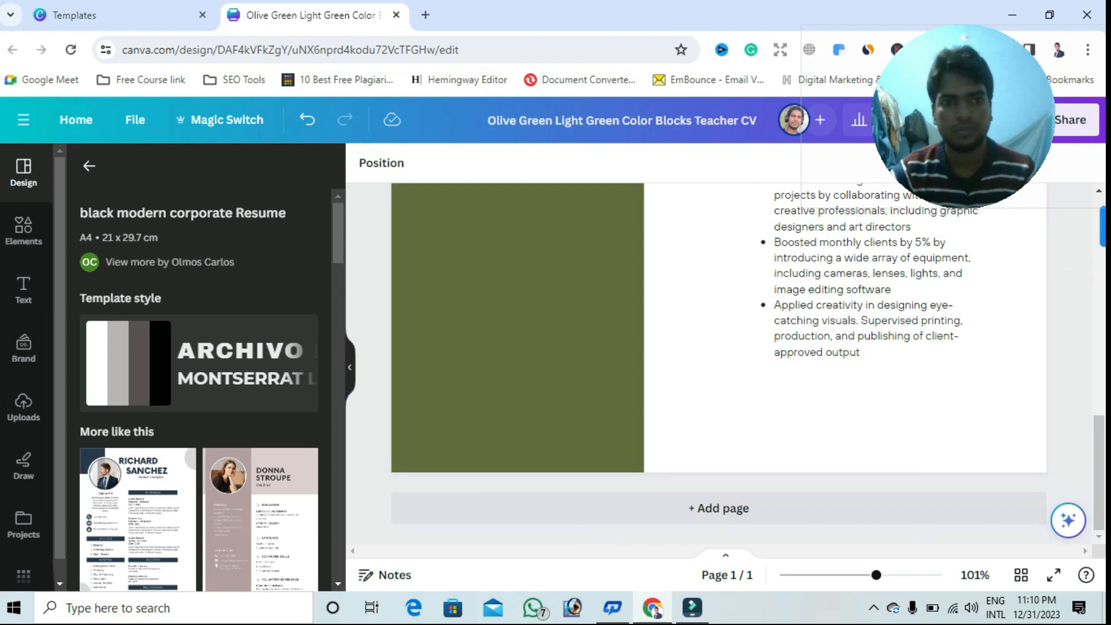
pyautogui.click(307, 119)
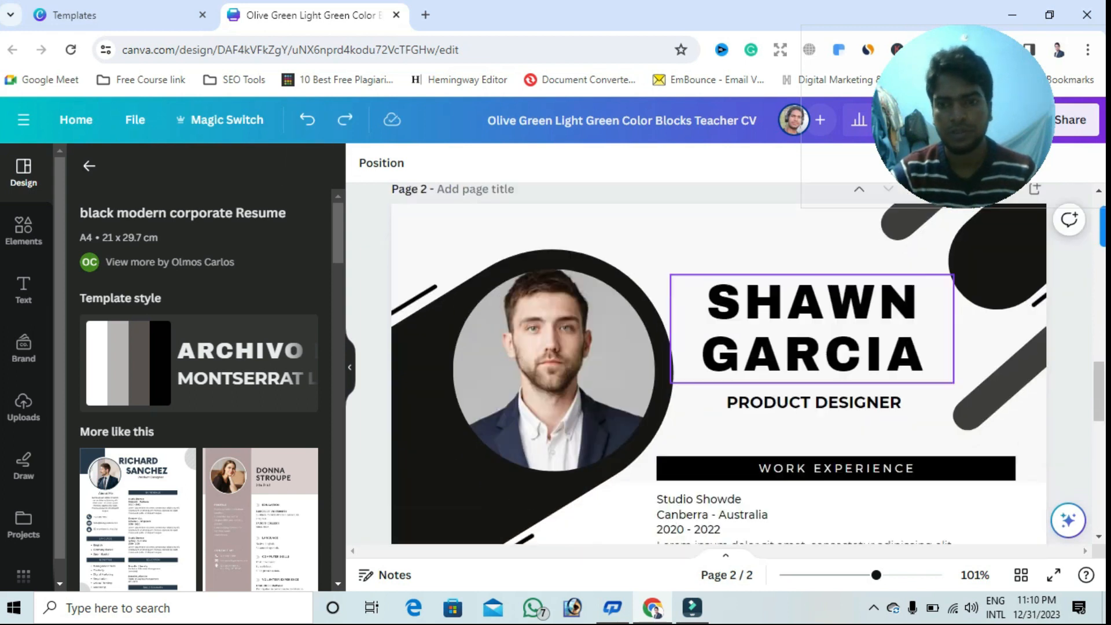
pyautogui.scroll(-3, 718, 406)
pyautogui.scroll(7, 718, 405)
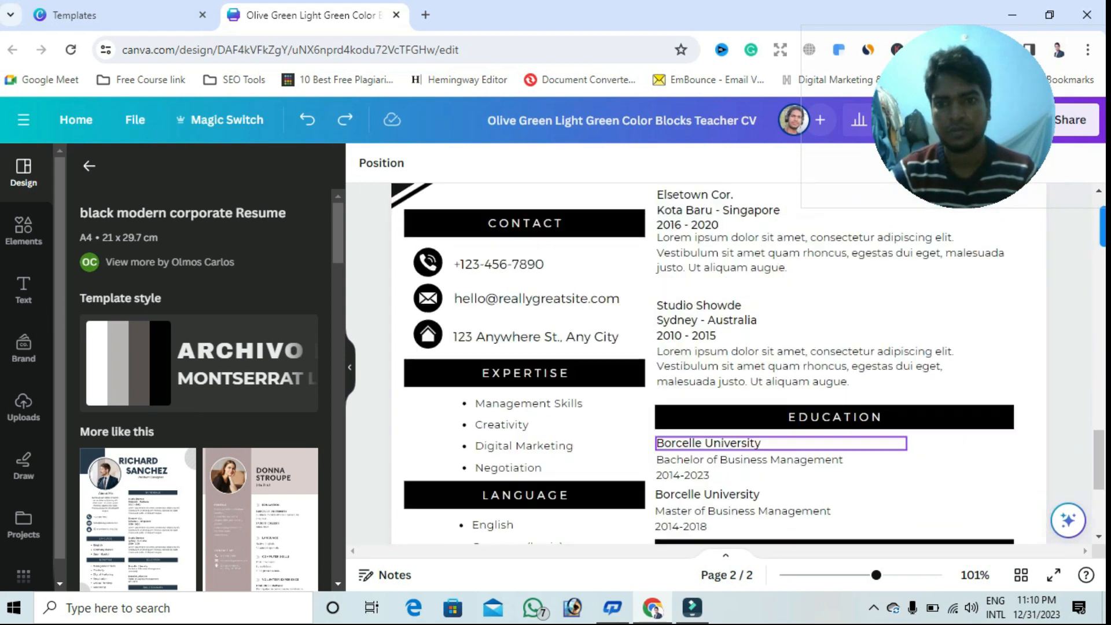
pyautogui.scroll(10, 718, 406)
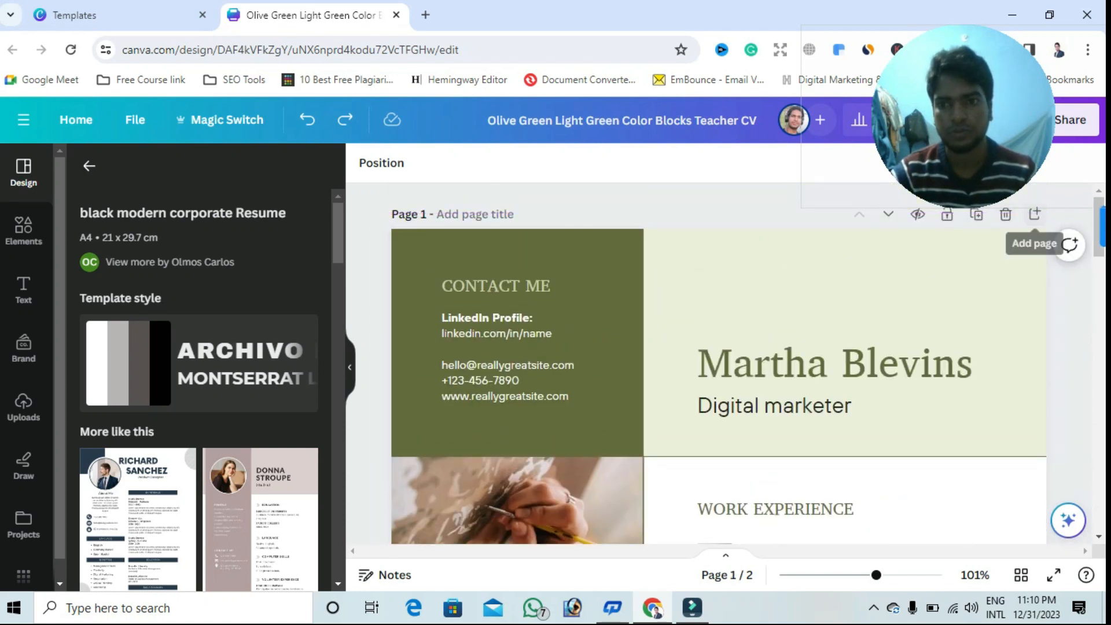
pyautogui.click(1006, 216)
pyautogui.scroll(-3, 833, 417)
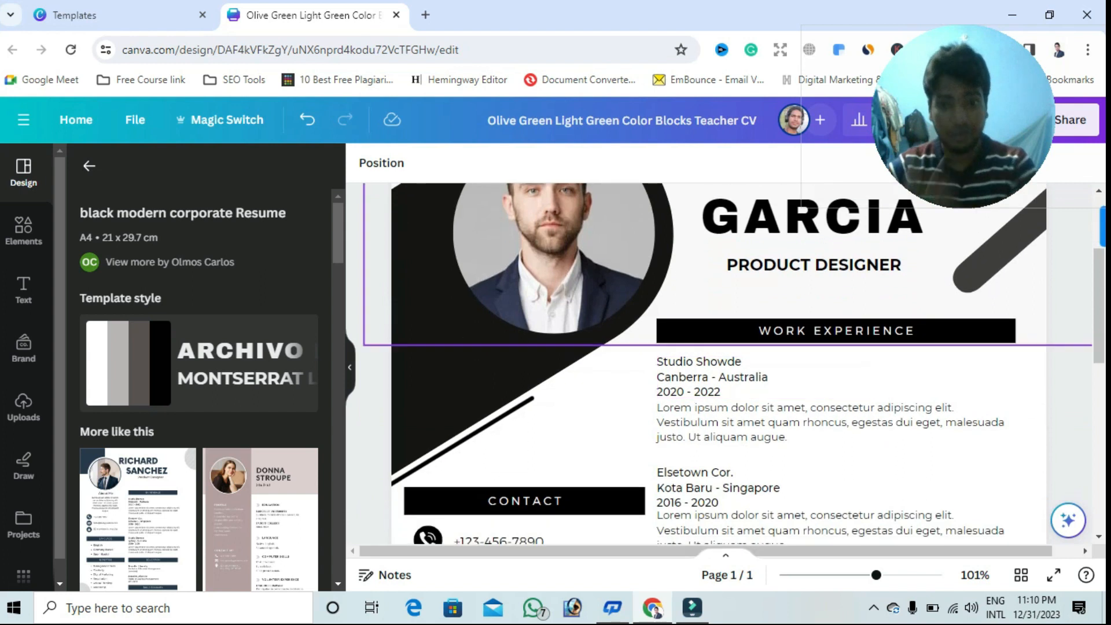
# - Remove the sample portrait from the circular photo frame of the resume
pyautogui.scroll(-2, 833, 417)
pyautogui.scroll(5, 719, 365)
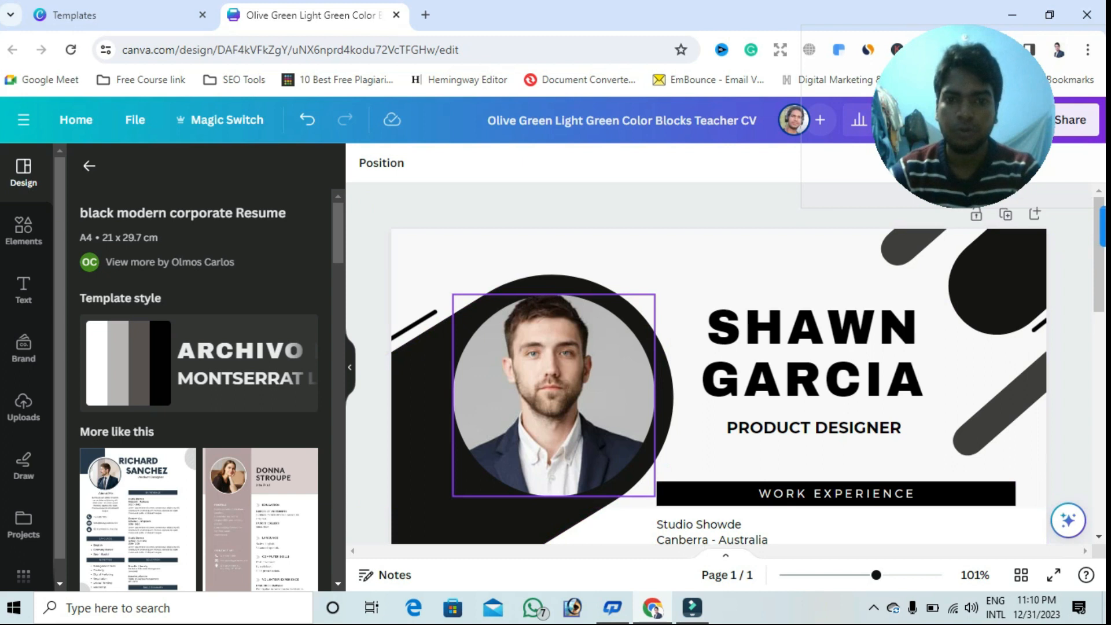
pyautogui.click(554, 395)
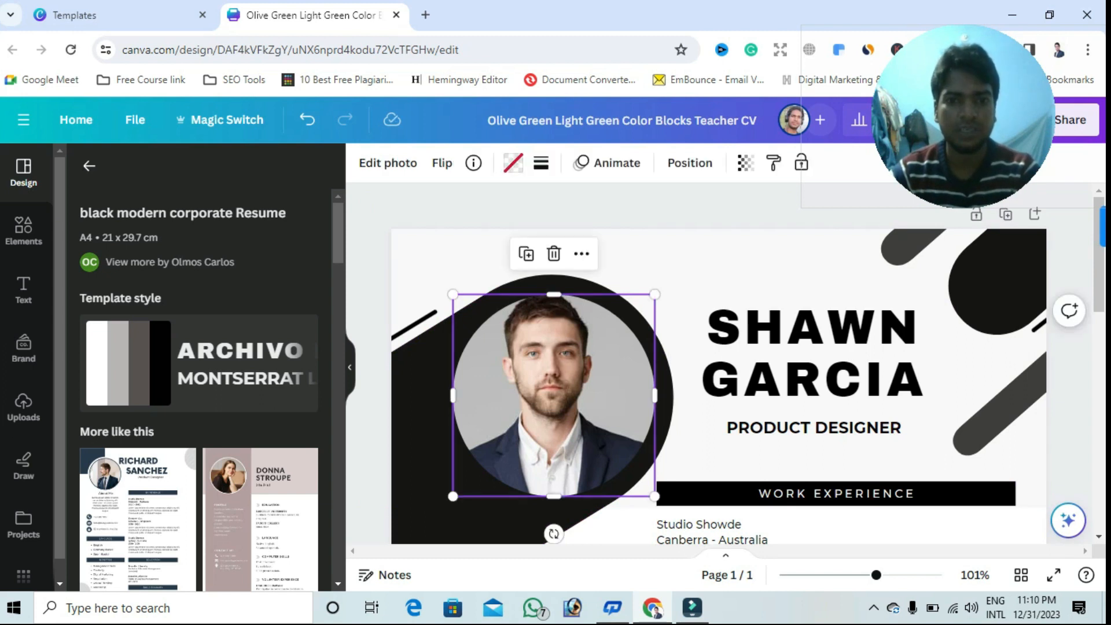
pyautogui.press('Delete')
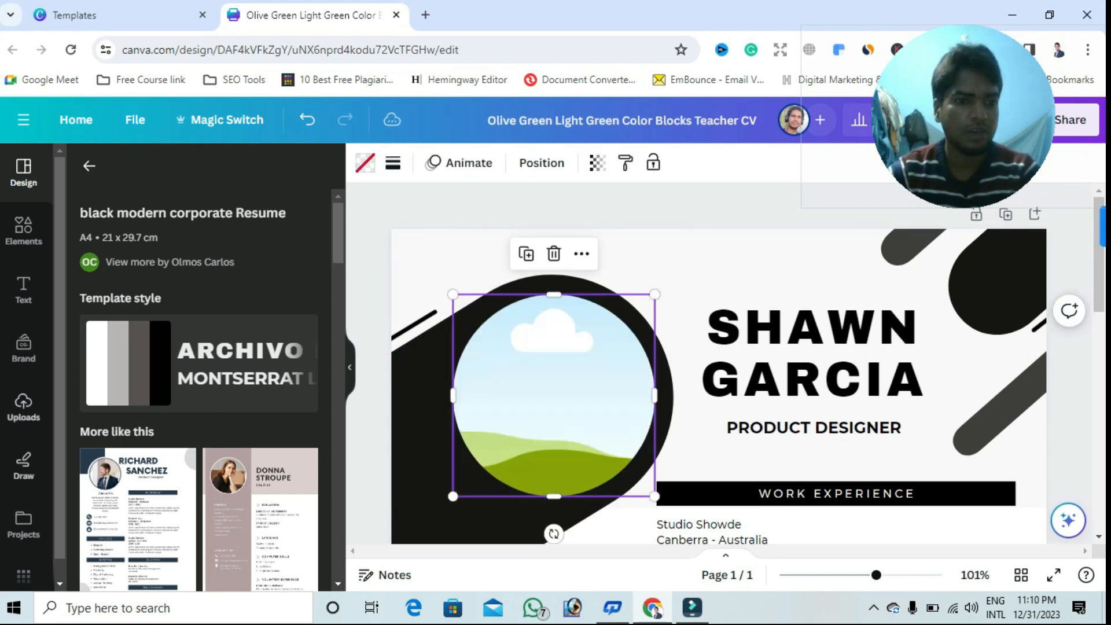
# - Insert the uploaded portrait of the man in a suit, shrink it to about 5.3 by 6.4, and place it in the circular frame
pyautogui.click(24, 406)
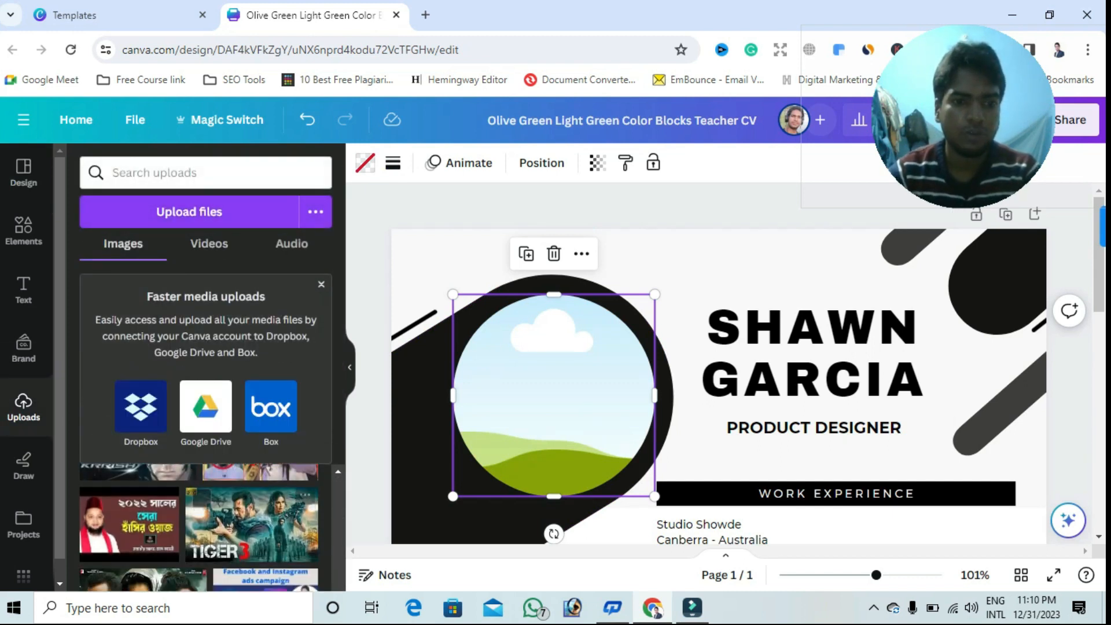
pyautogui.scroll(-1, 26, 365)
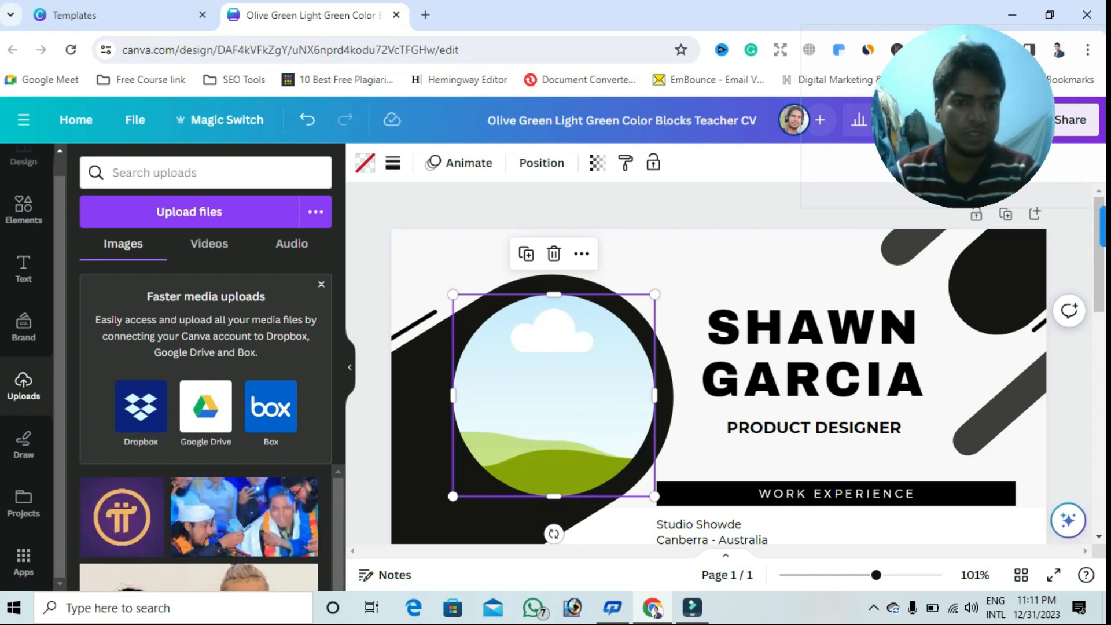
pyautogui.click(322, 284)
pyautogui.scroll(-5, 200, 405)
pyautogui.click(110, 478)
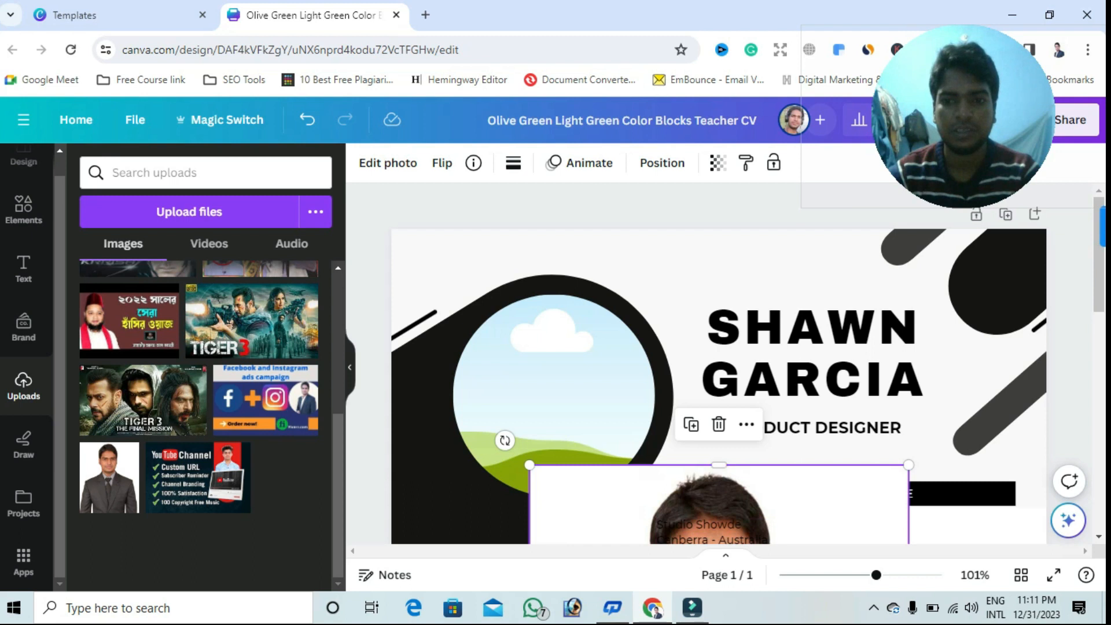
pyautogui.moveTo(910, 465); pyautogui.dragTo(756, 322)
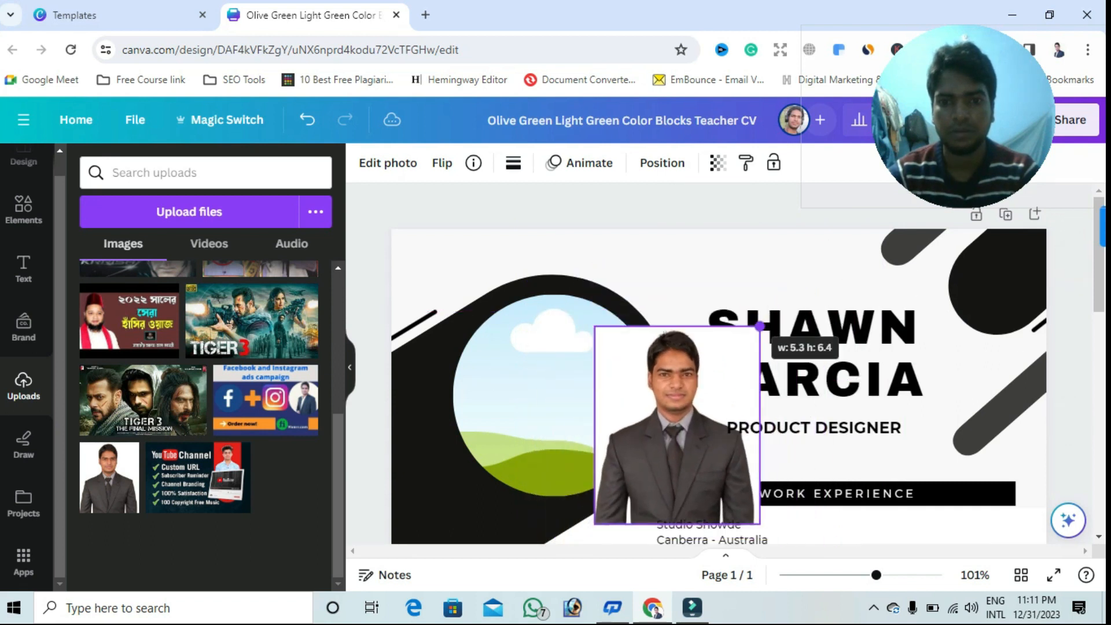
pyautogui.moveTo(677, 416); pyautogui.dragTo(556, 382)
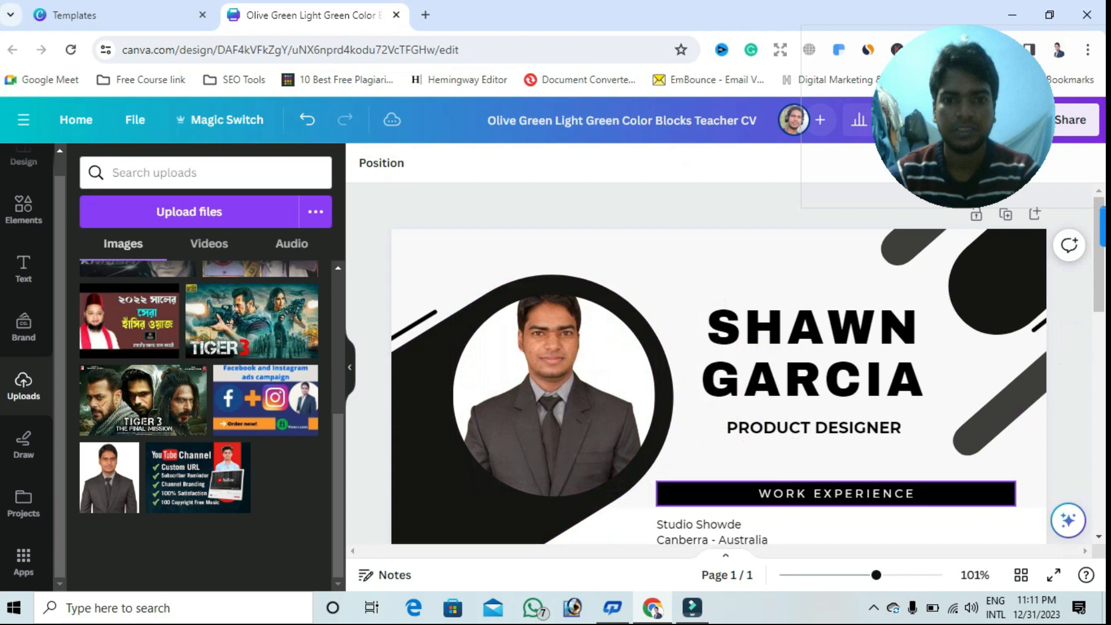
# - Inspect the editable name, job title, Work Experience heading and first job entry of the resume
pyautogui.click(812, 431)
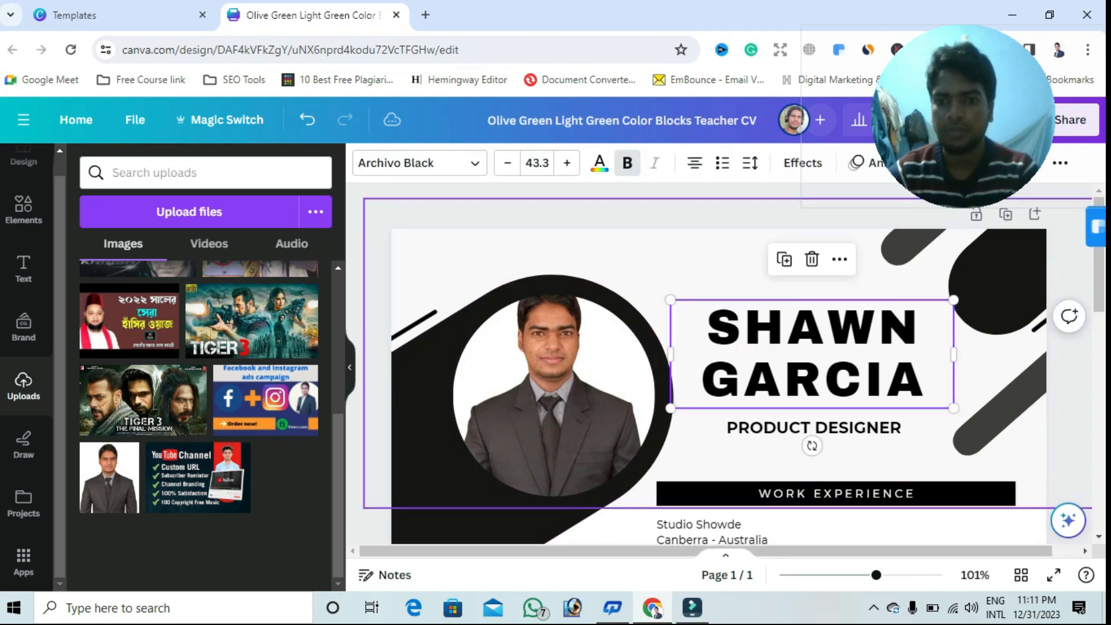
pyautogui.click(812, 428)
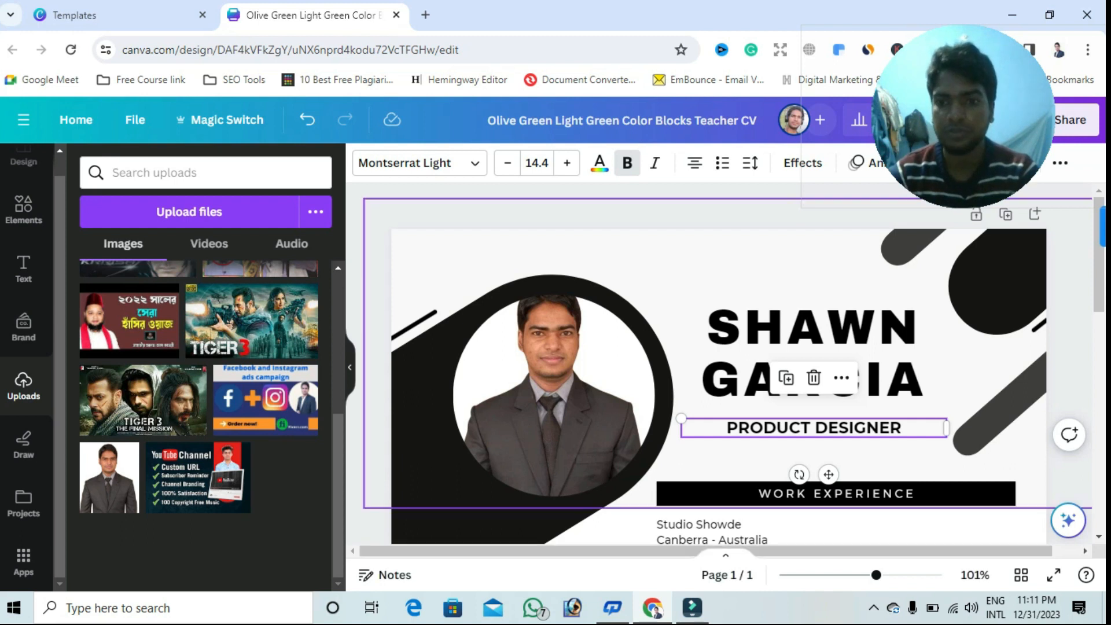
pyautogui.scroll(-3, 724, 371)
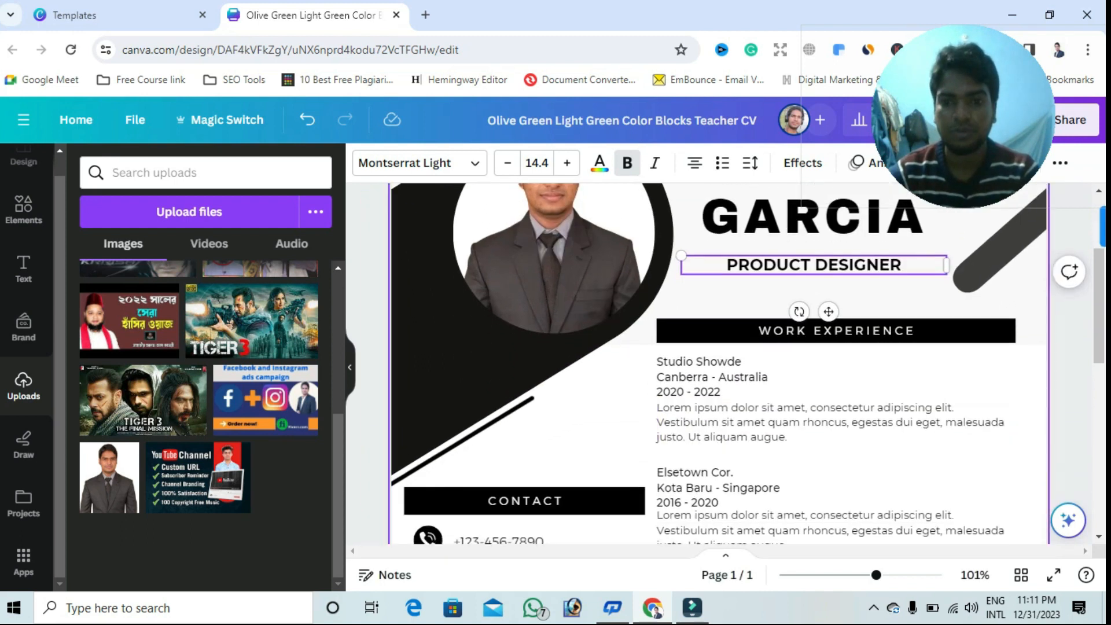
pyautogui.click(837, 332)
pyautogui.click(724, 376)
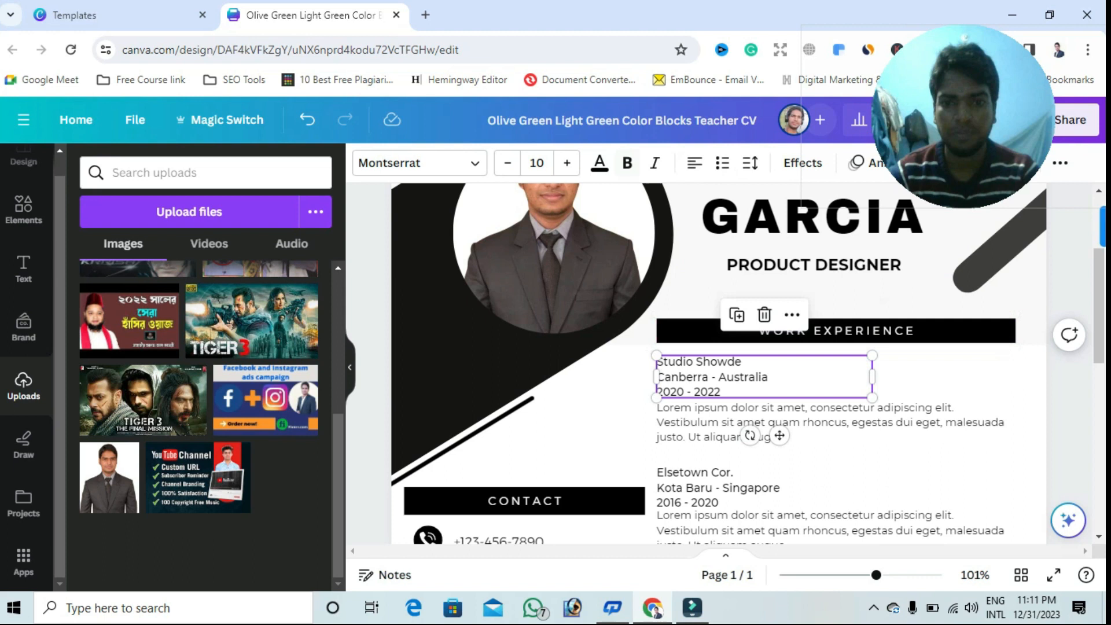
pyautogui.scroll(-3, 764, 347)
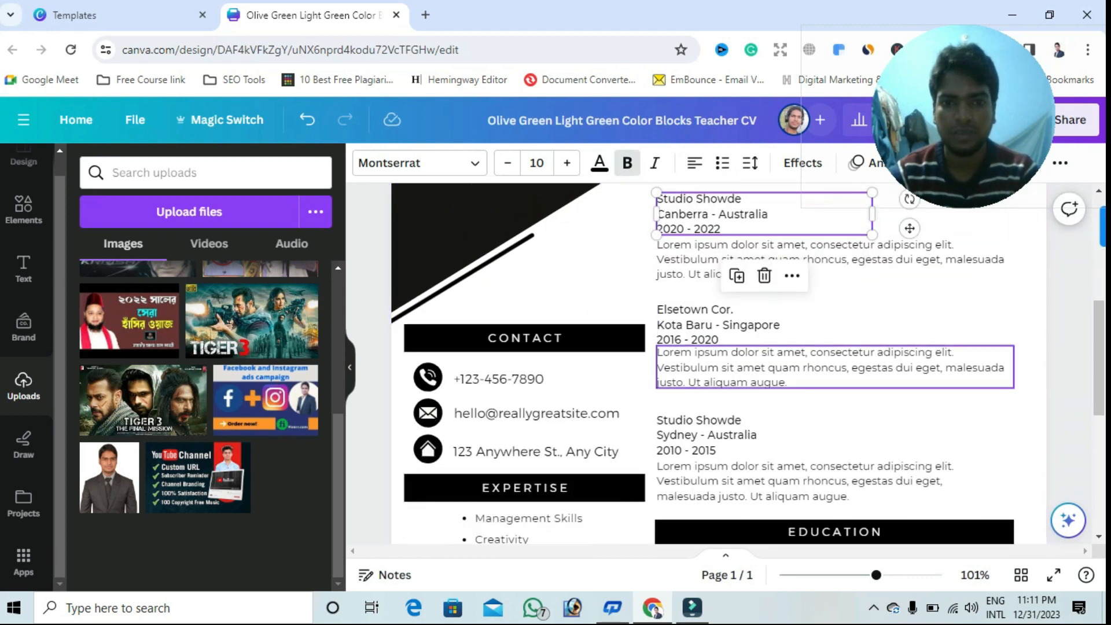
# - Examine the contact, expertise, language, education and skills summary sections in the rest of the resume
pyautogui.scroll(-3, 835, 368)
pyautogui.scroll(3, 836, 368)
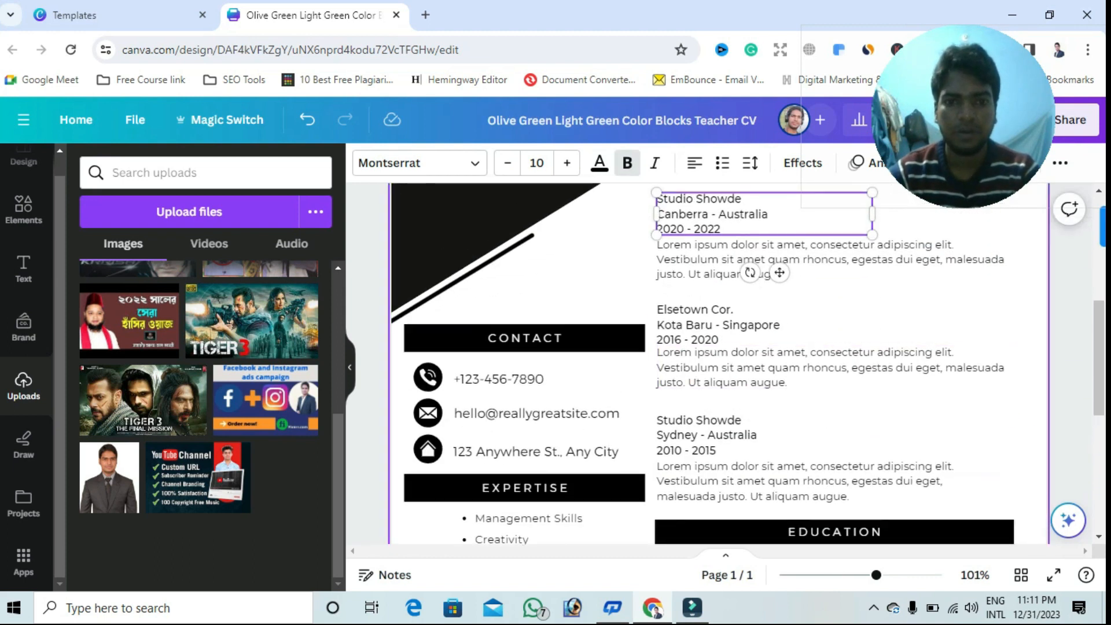
pyautogui.click(585, 297)
pyautogui.click(463, 414)
pyautogui.scroll(-3, 462, 376)
pyautogui.click(456, 289)
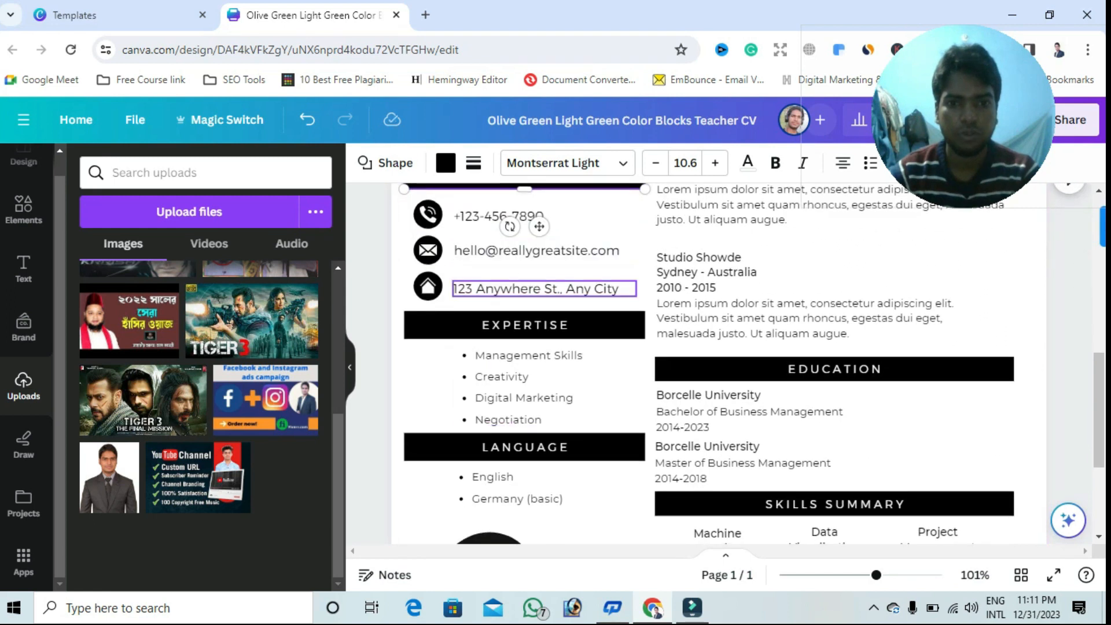
pyautogui.scroll(-4, 724, 365)
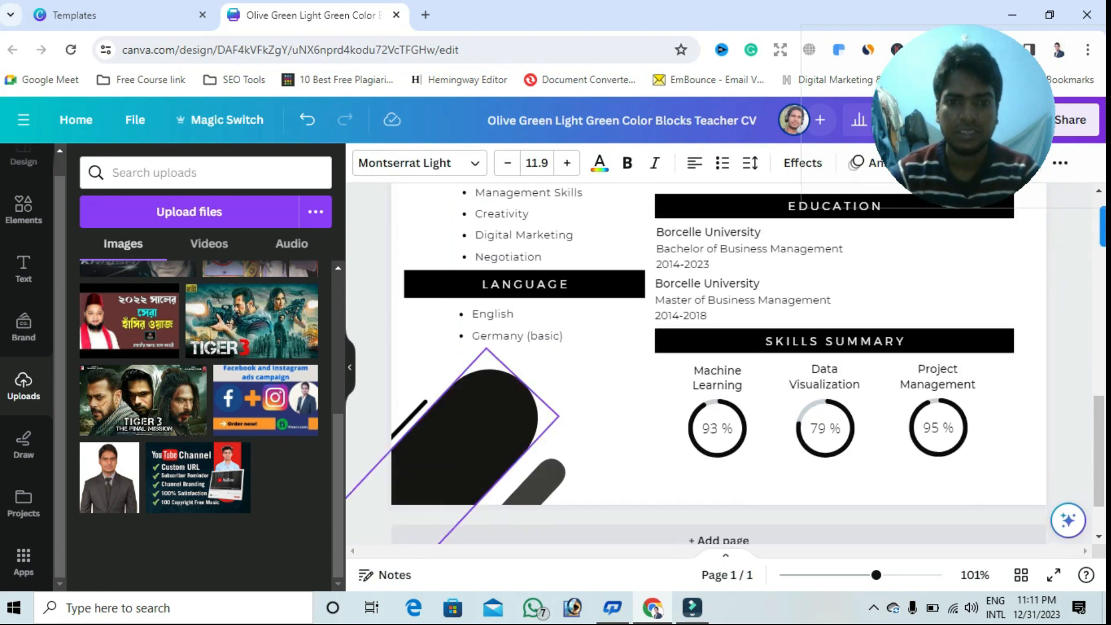
pyautogui.scroll(7, 834, 406)
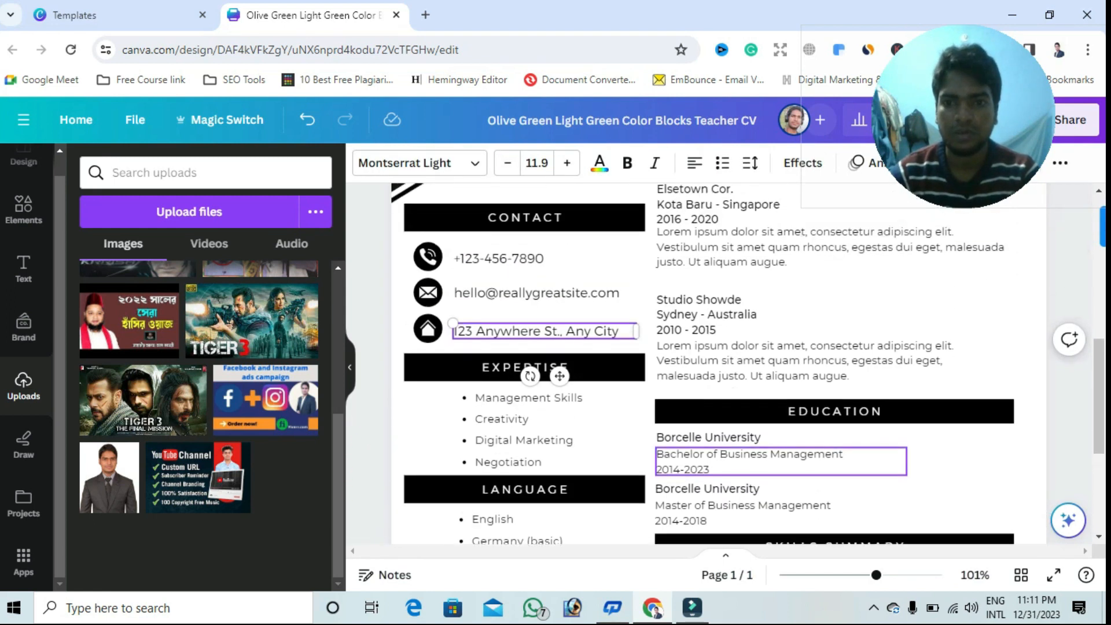
# - Shrink the circular portrait in the resume header by about a tenth, keeping its lower-left corner in place
pyautogui.scroll(5, 810, 359)
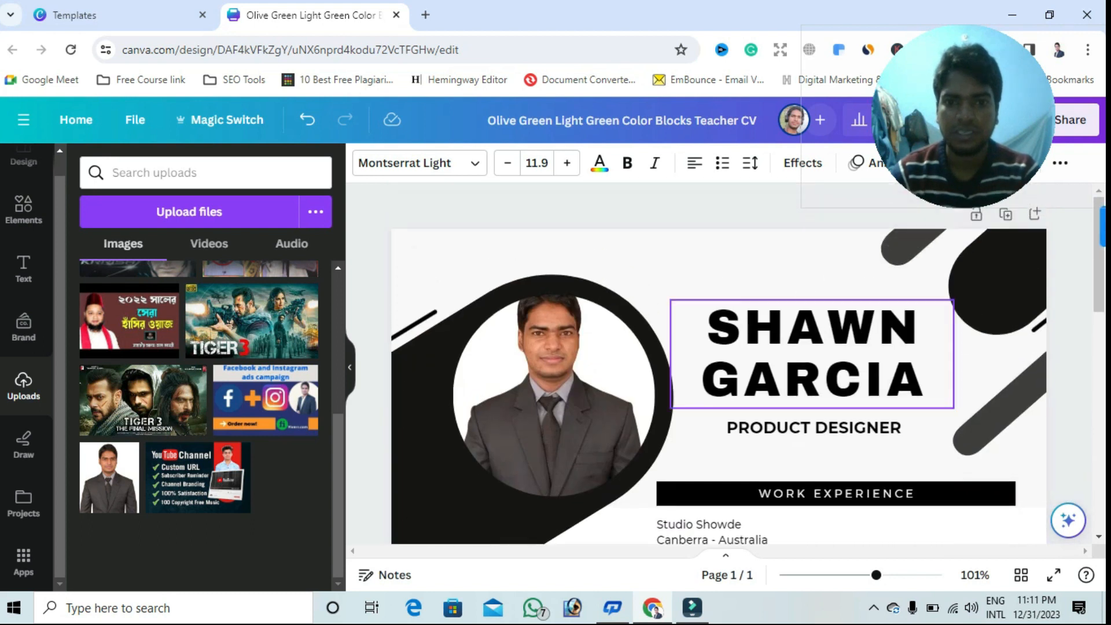
pyautogui.click(554, 394)
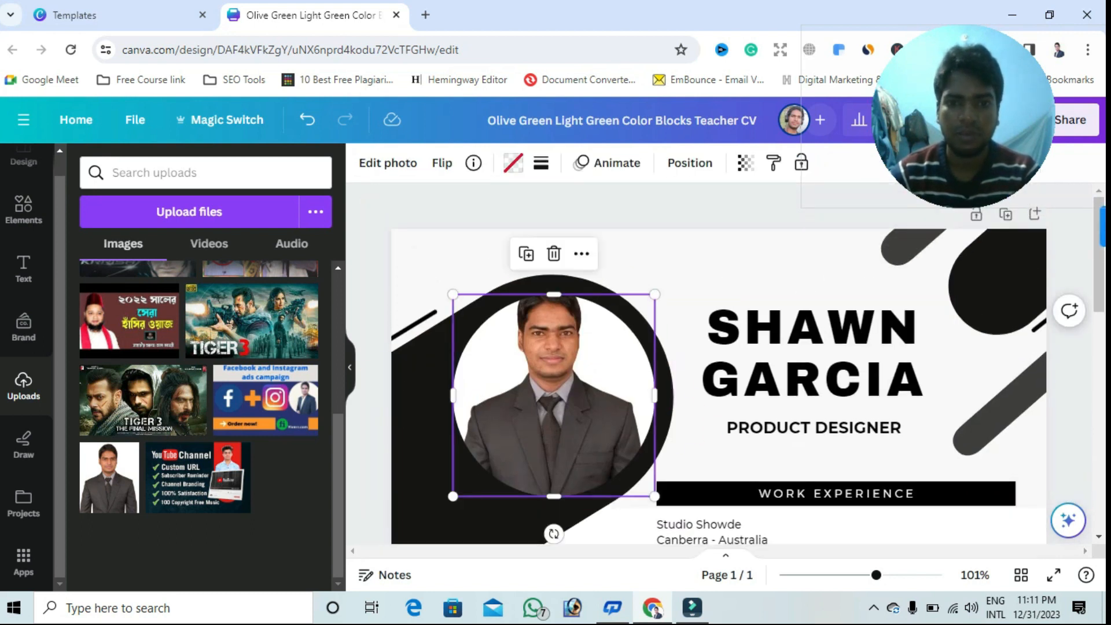
pyautogui.moveTo(655, 294); pyautogui.dragTo(636, 313)
pyautogui.click(681, 274)
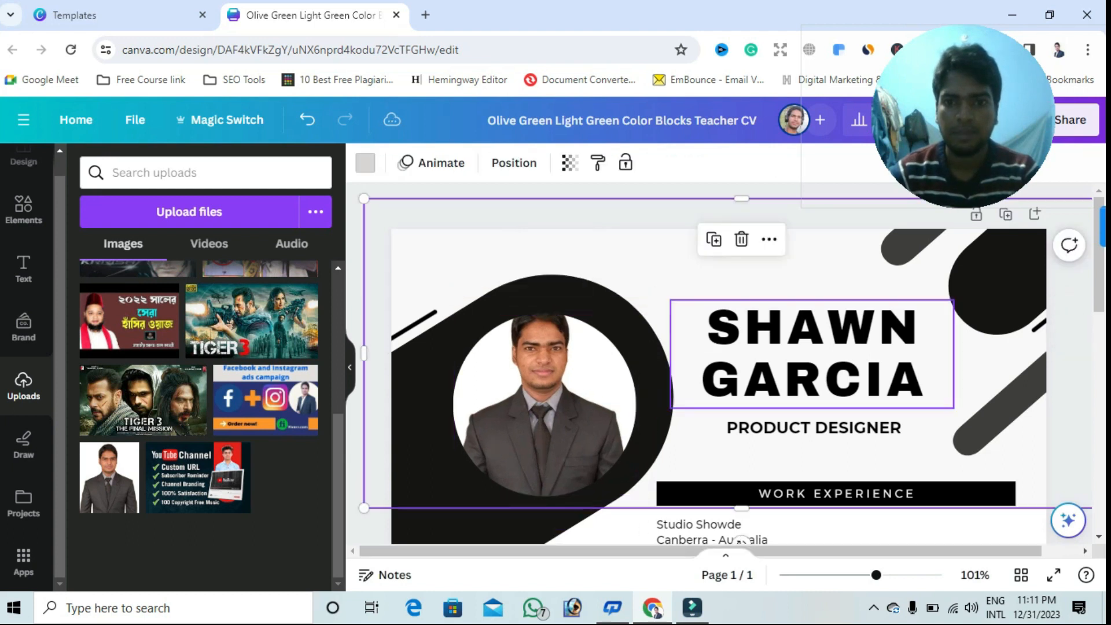
# - Review the whole resume, from the portrait and name header through work experience, contact, expertise, language and education to the skills summary
pyautogui.scroll(-10, 741, 541)
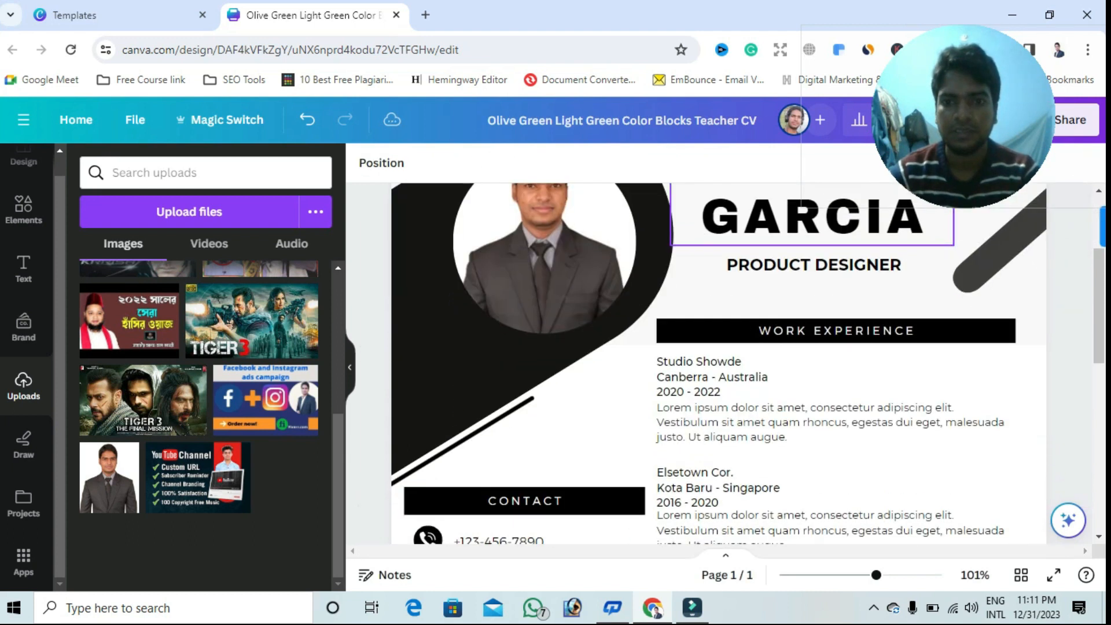
pyautogui.scroll(4, 719, 365)
pyautogui.scroll(-4, 718, 365)
pyautogui.scroll(9, 718, 365)
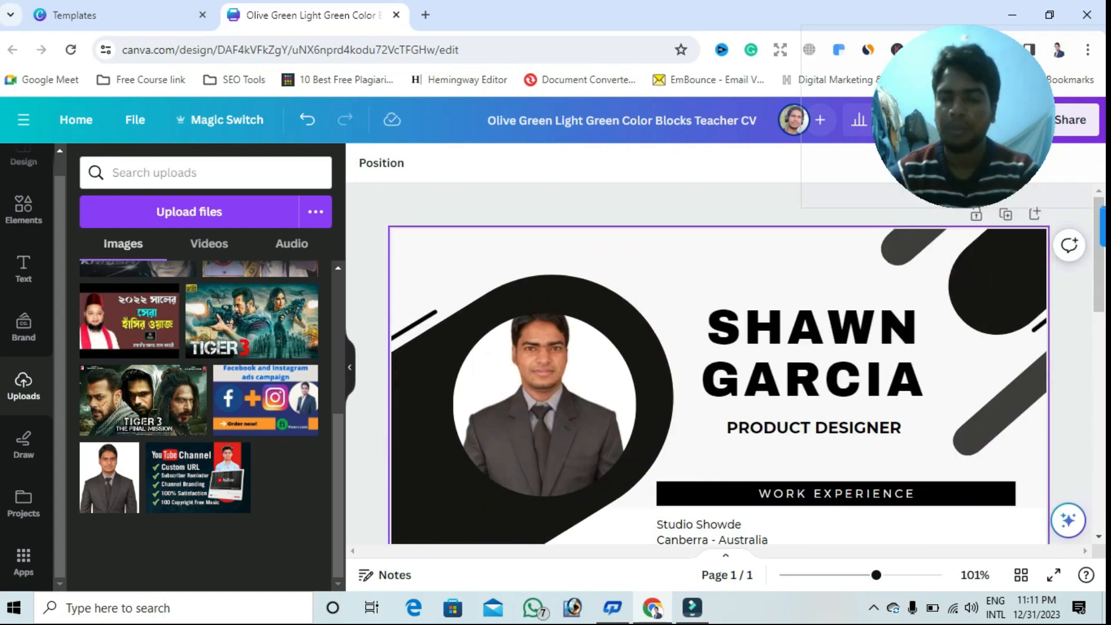
pyautogui.scroll(-5, 765, 278)
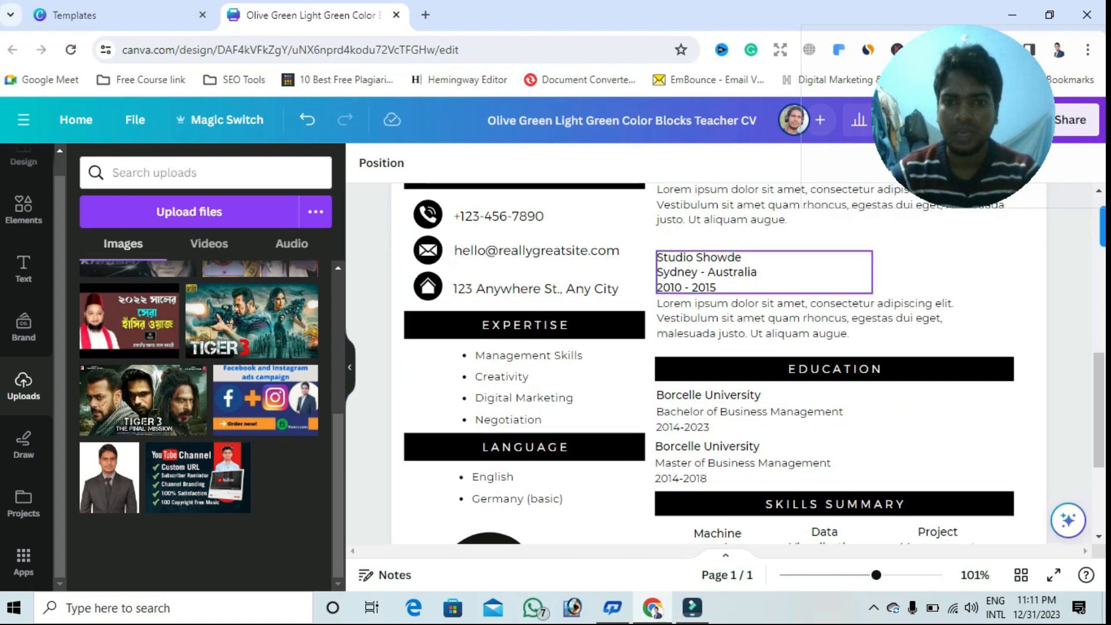
pyautogui.scroll(-3, 753, 348)
pyautogui.scroll(2, 753, 347)
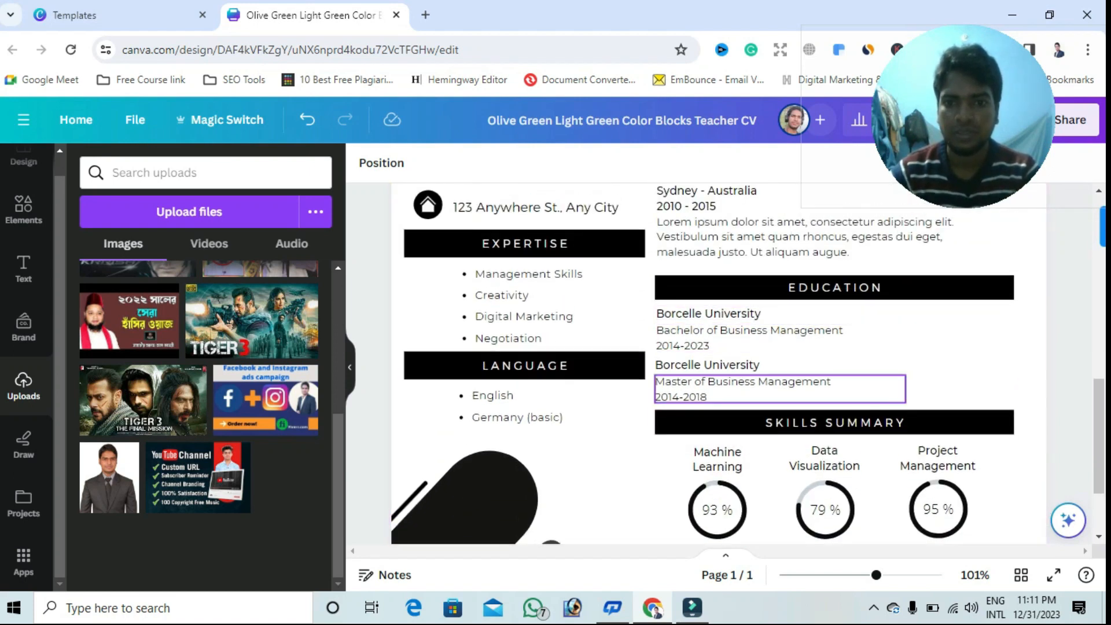
pyautogui.scroll(-2, 752, 376)
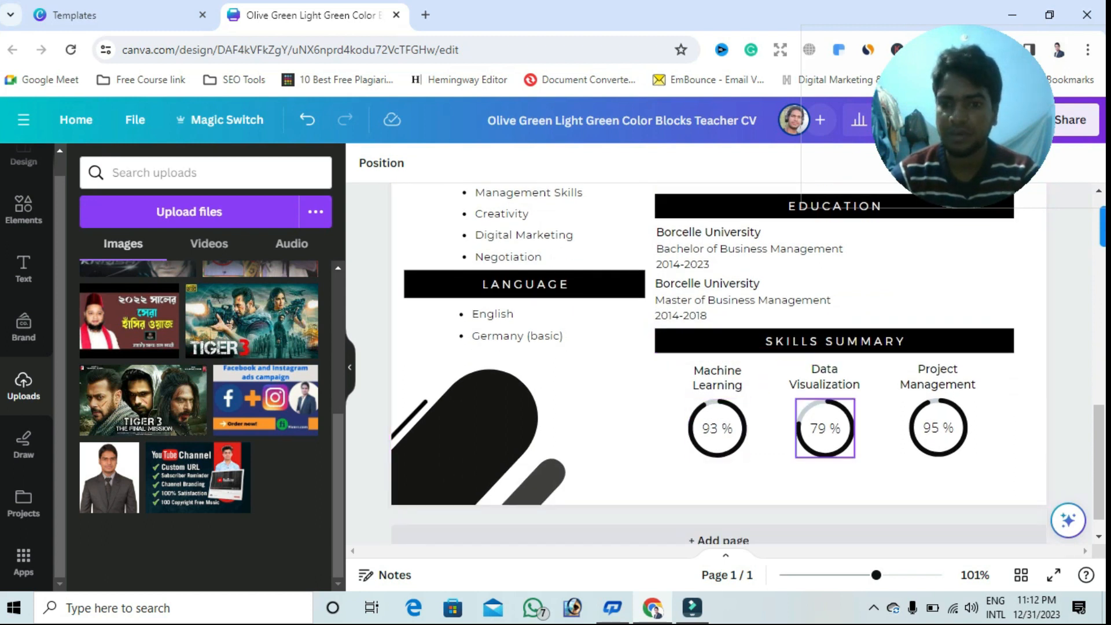
pyautogui.scroll(-1, 825, 428)
pyautogui.scroll(5, 825, 427)
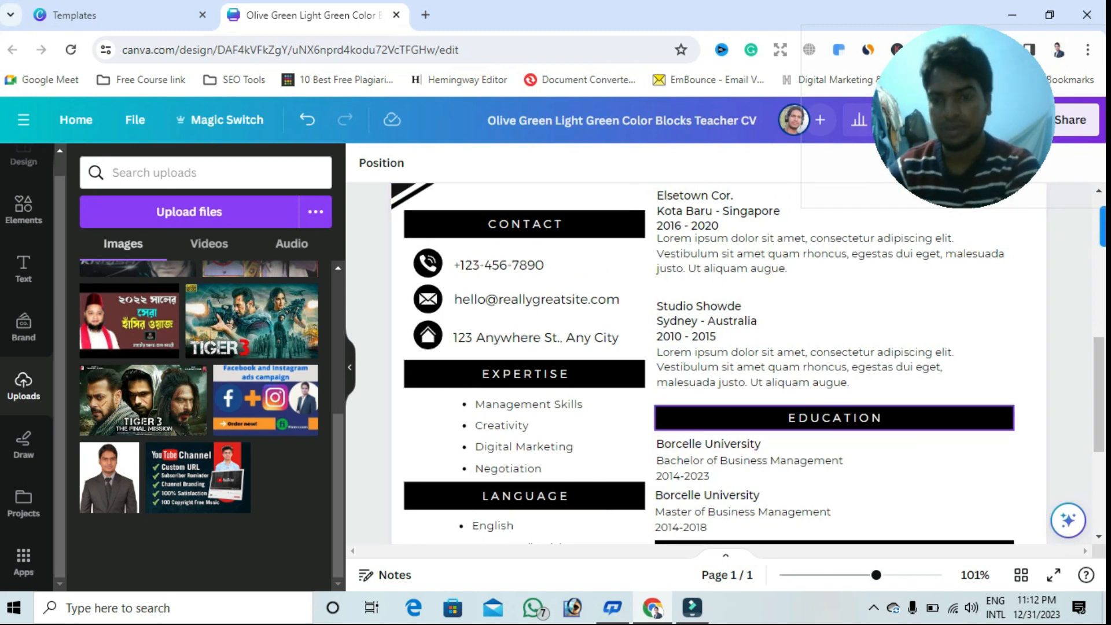
pyautogui.scroll(5, 833, 370)
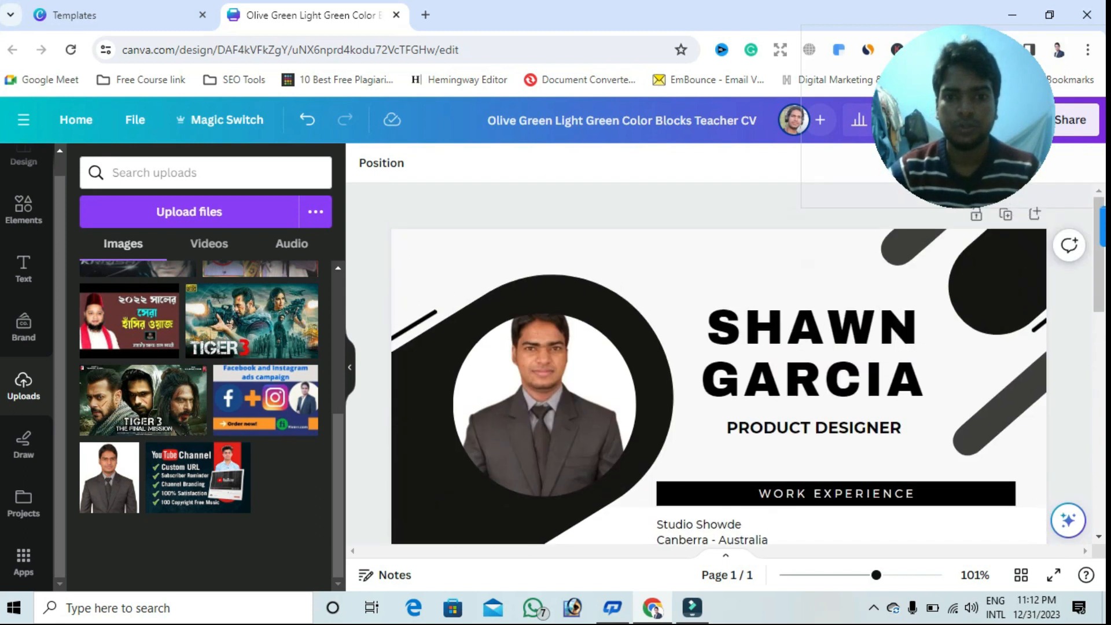
pyautogui.scroll(-10, 810, 353)
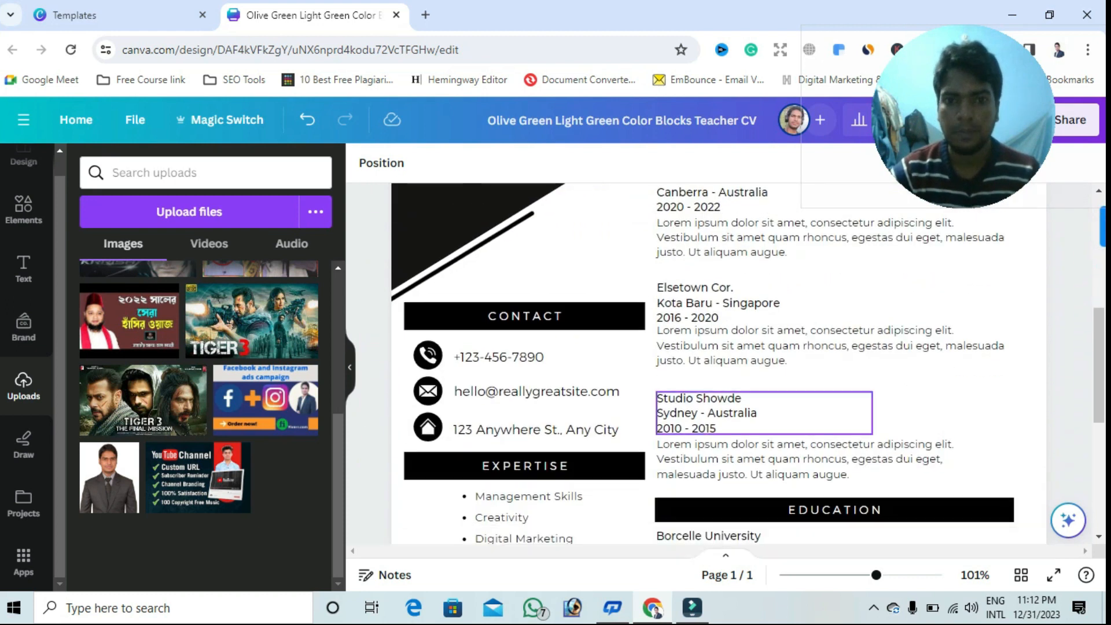
pyautogui.scroll(10, 810, 353)
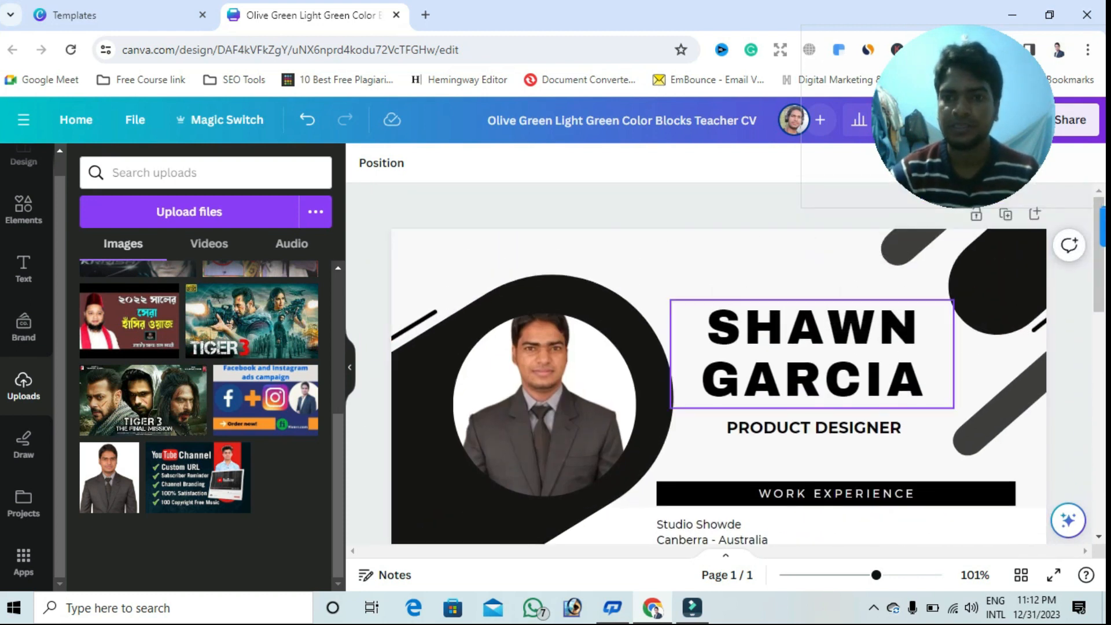
pyautogui.scroll(-2, 811, 353)
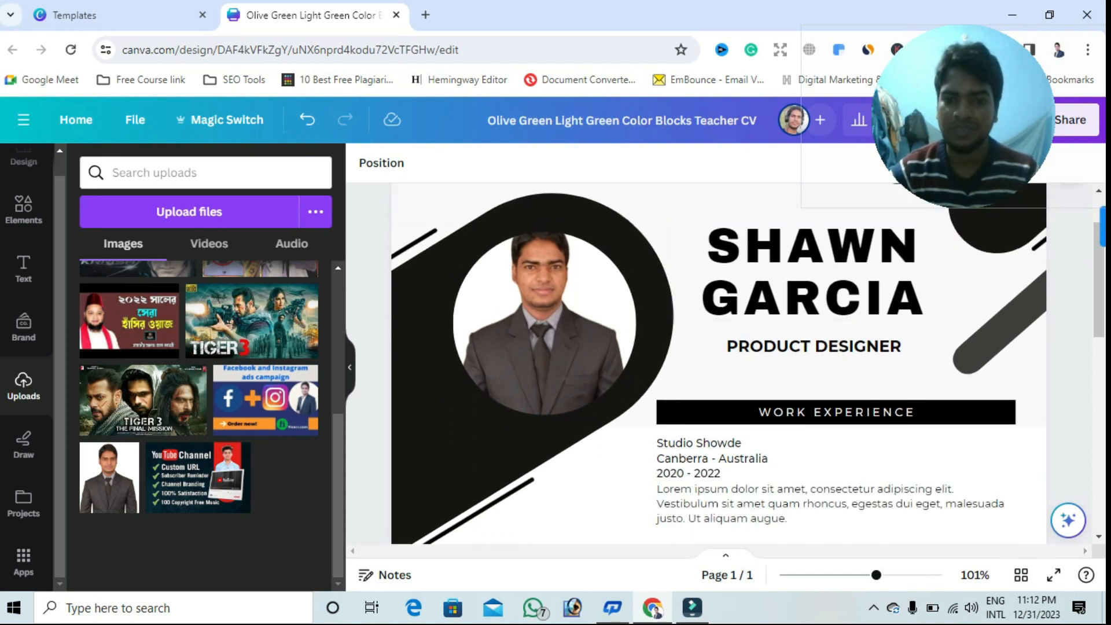
pyautogui.scroll(2, 719, 365)
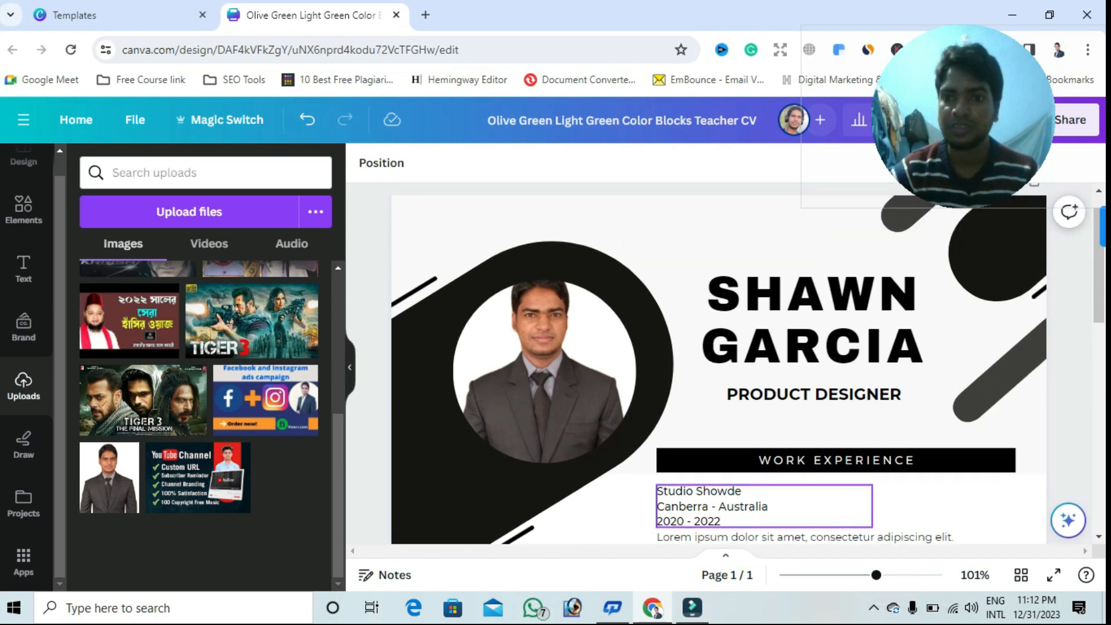